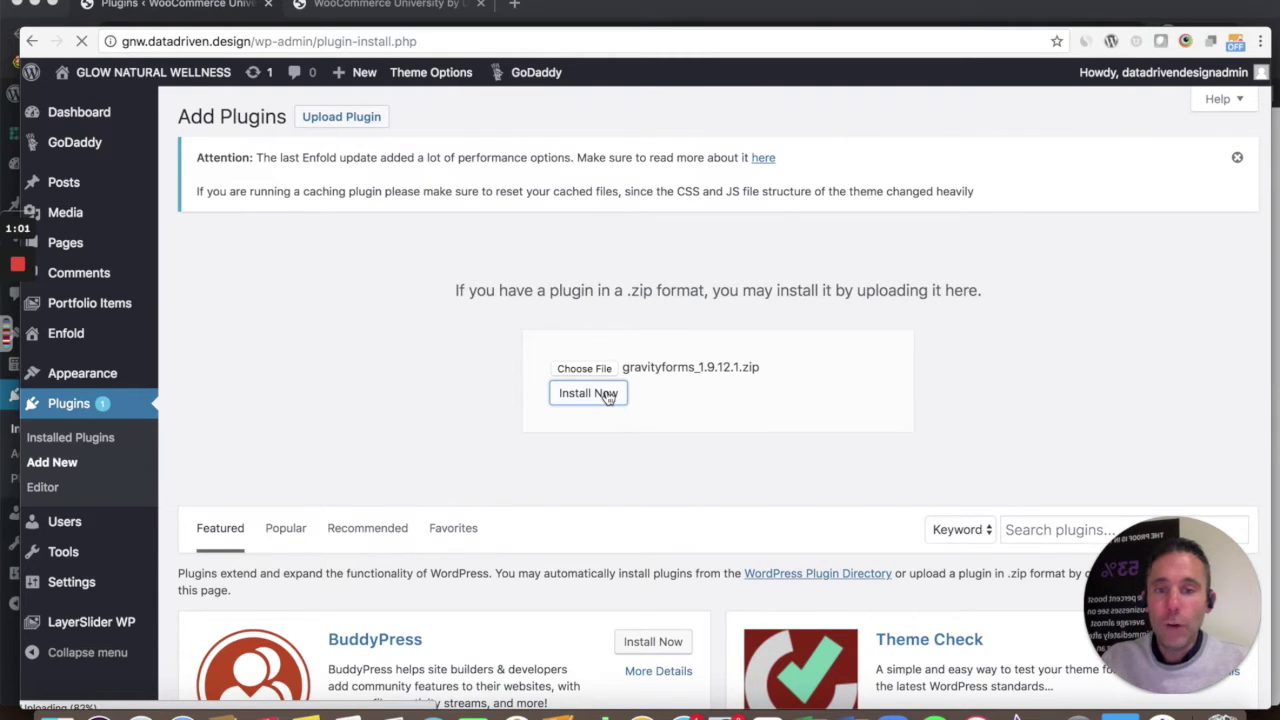
Skip ahead through the plugin tutorial video 9_Plug-ins_Core.mov, watch the Gravity Forms installation, and pause playback.
mouse_move(565, 595)
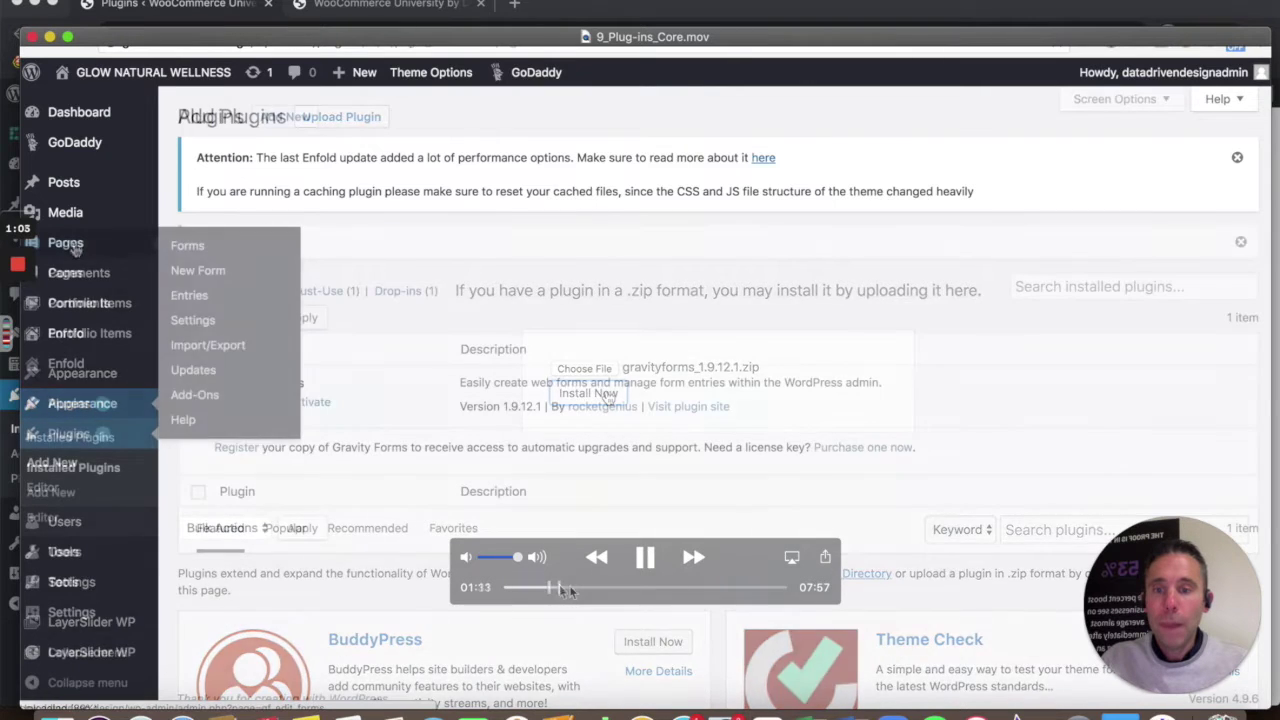
left_click(563, 589)
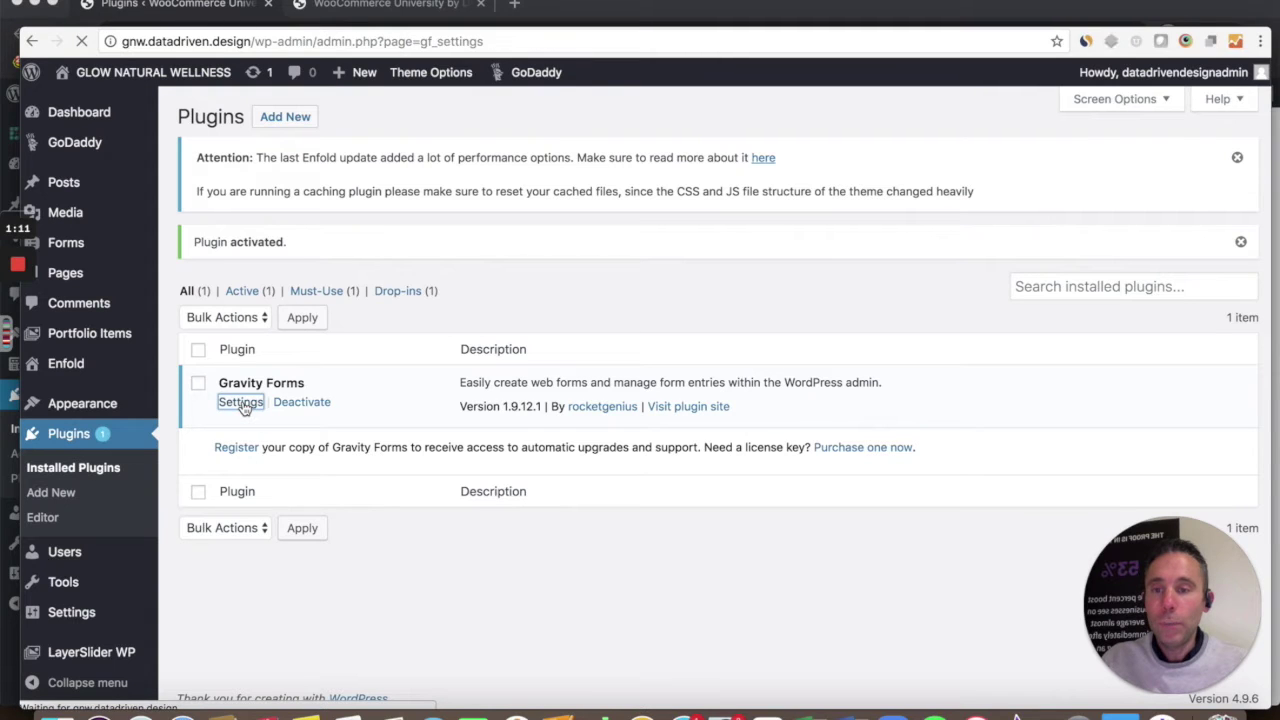
mouse_move(577, 581)
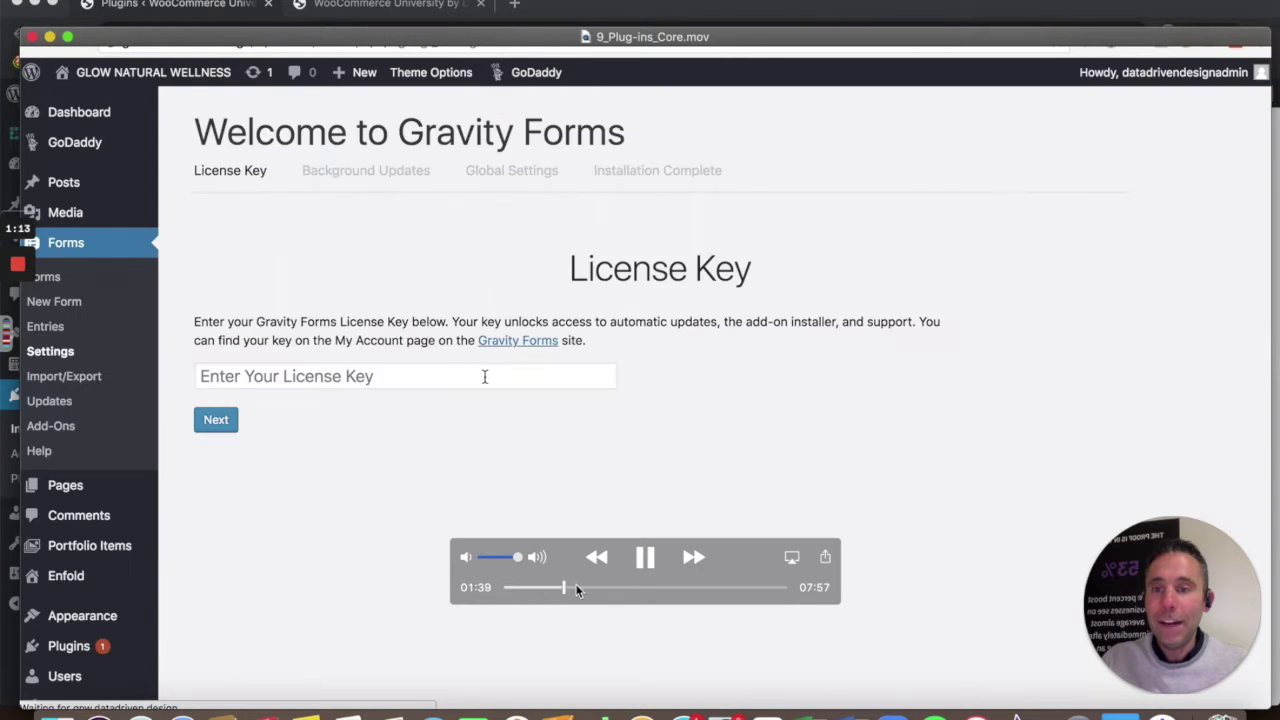
left_click(577, 588)
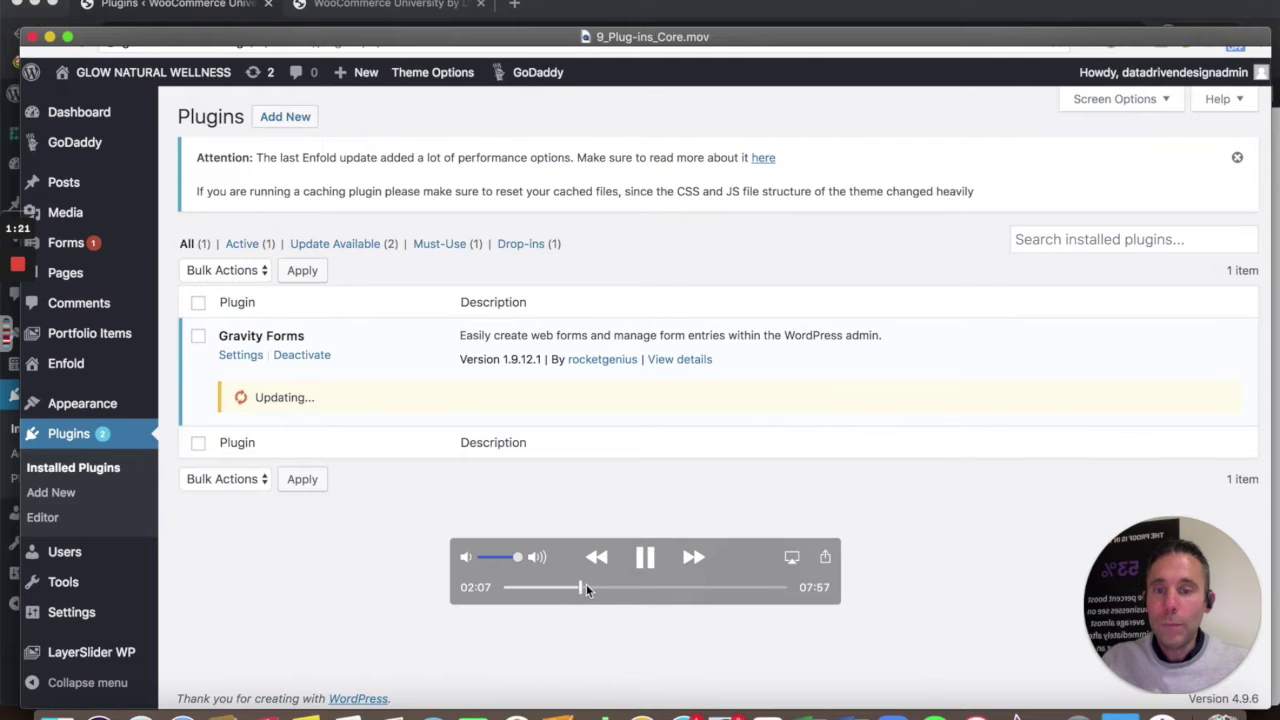
left_click(587, 588)
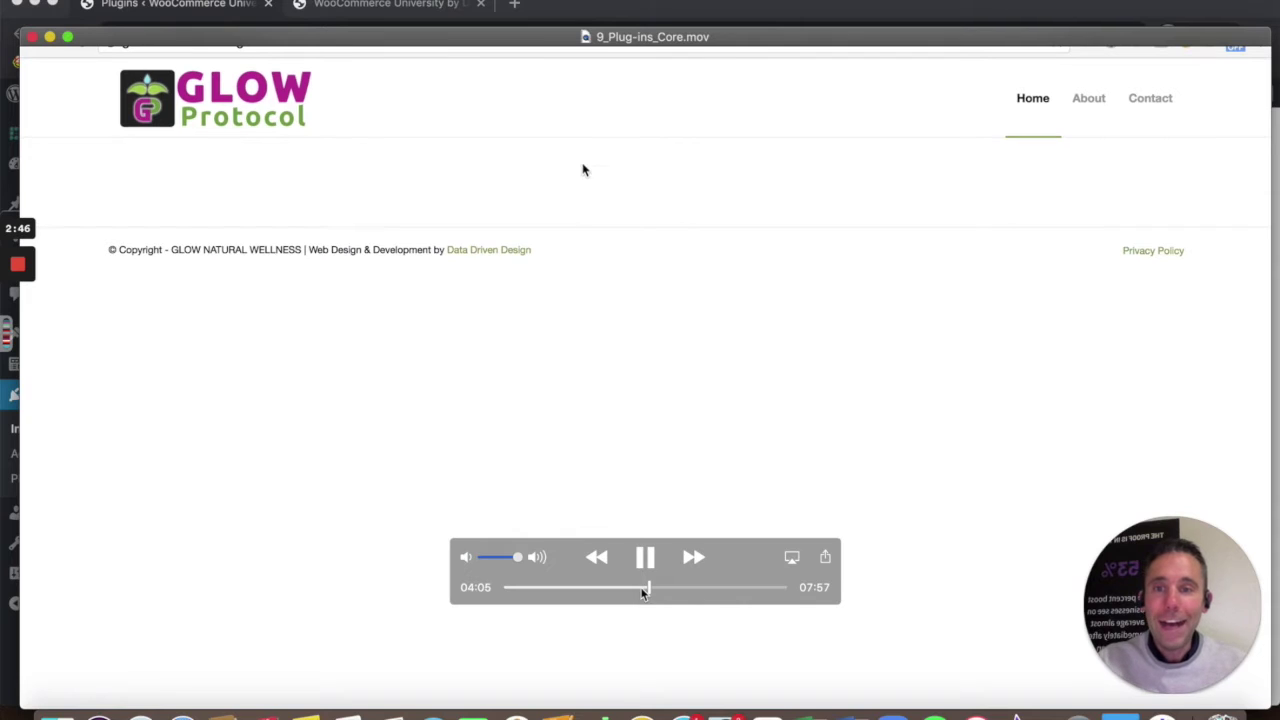
left_click(645, 557)
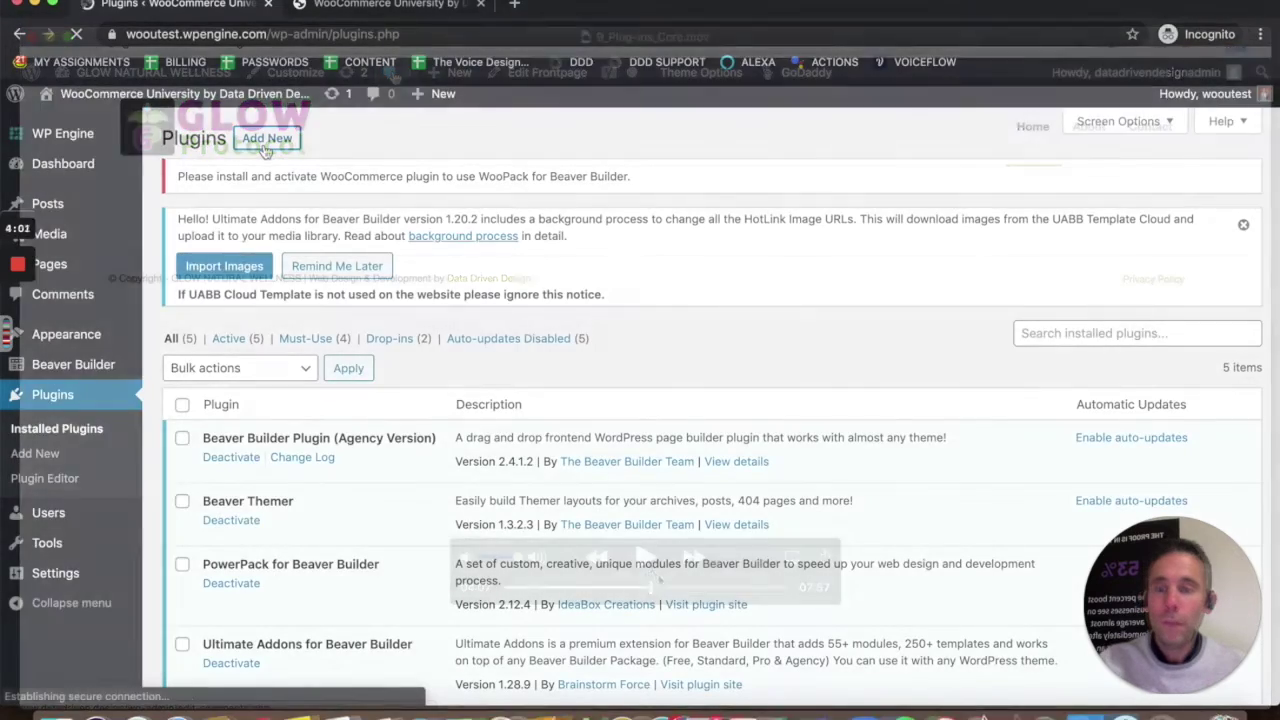
Upload gravityforms.zip from Downloads as a new plugin, install it and activate it.
left_click(266, 138)
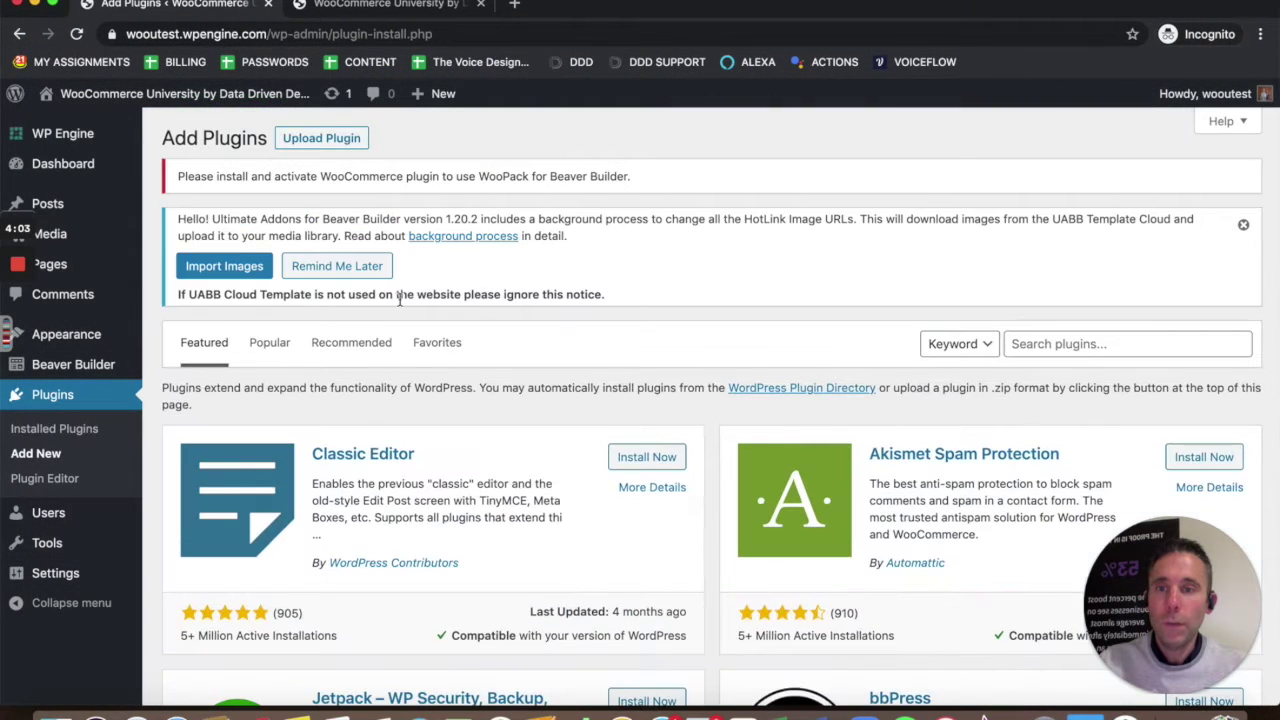
left_click(312, 142)
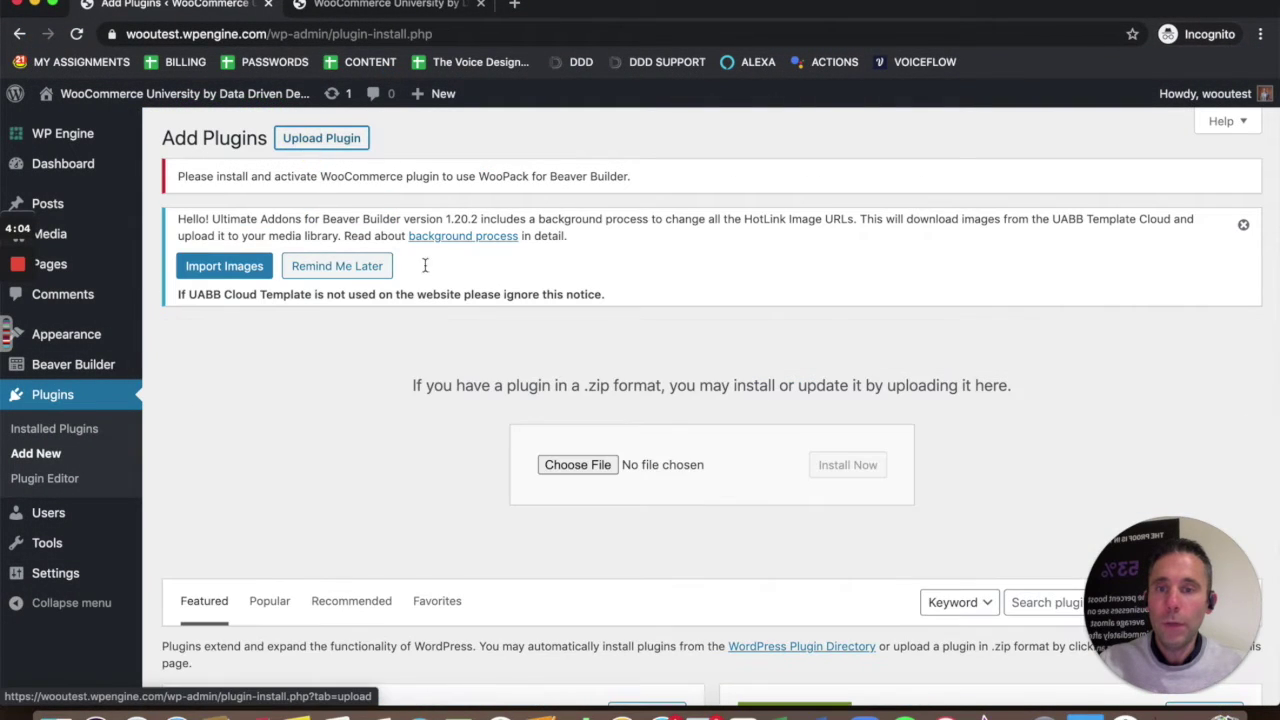
left_click(593, 467)
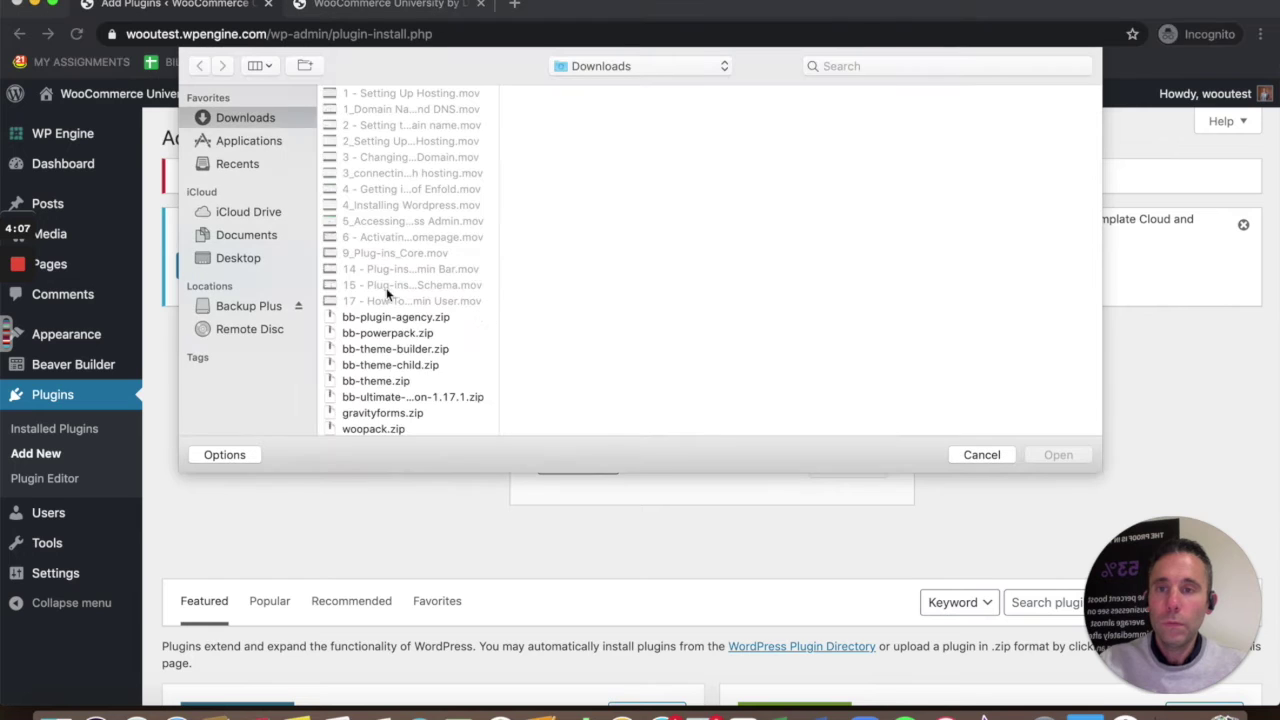
scroll(400, 390, "down", 1)
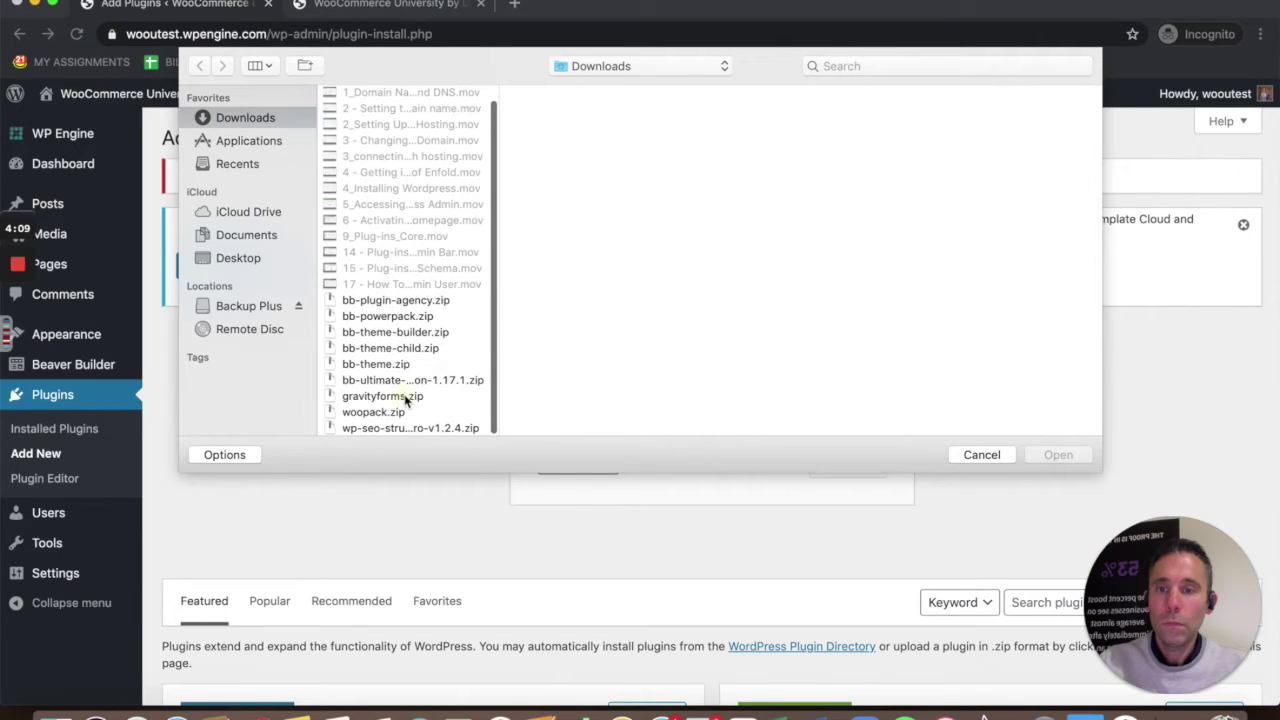
left_click(405, 398)
left_click(1050, 458)
left_click(870, 468)
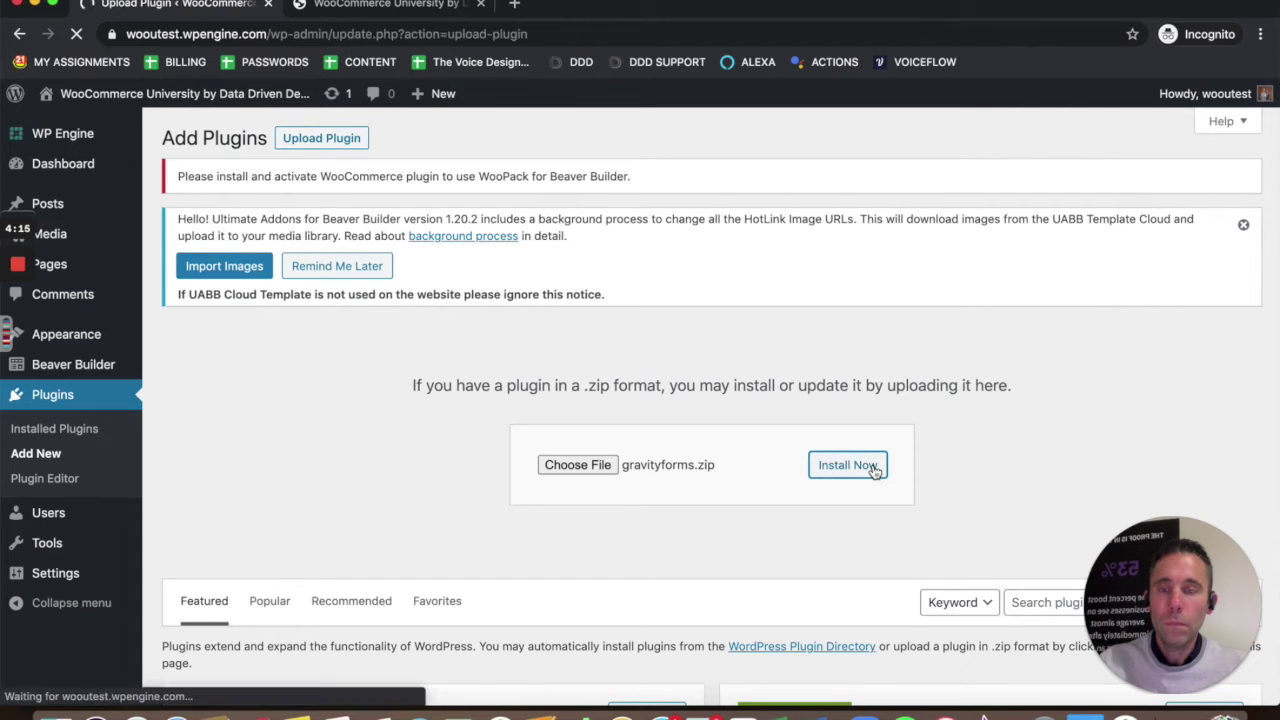
left_click(214, 434)
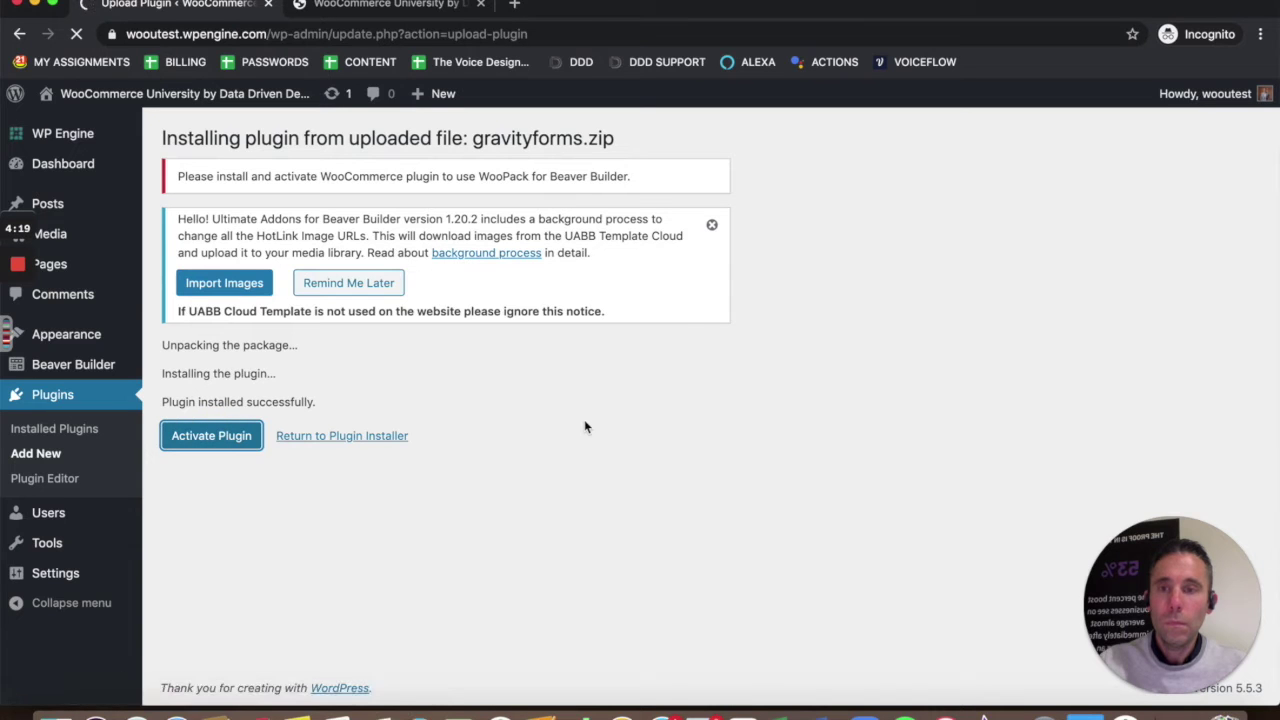
Open the Gravity Forms settings, moving its setup on to Background Updates, and return to the installed plugins list.
scroll(584, 420, "down", 5)
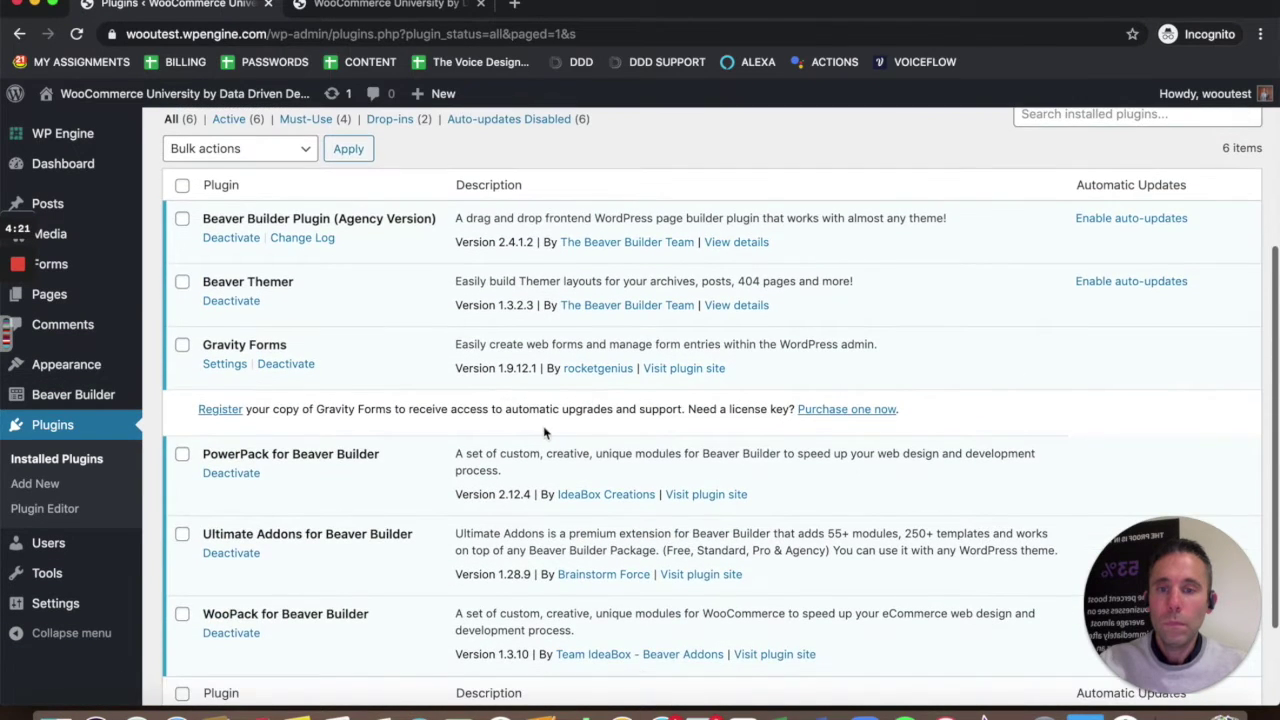
left_click(217, 393)
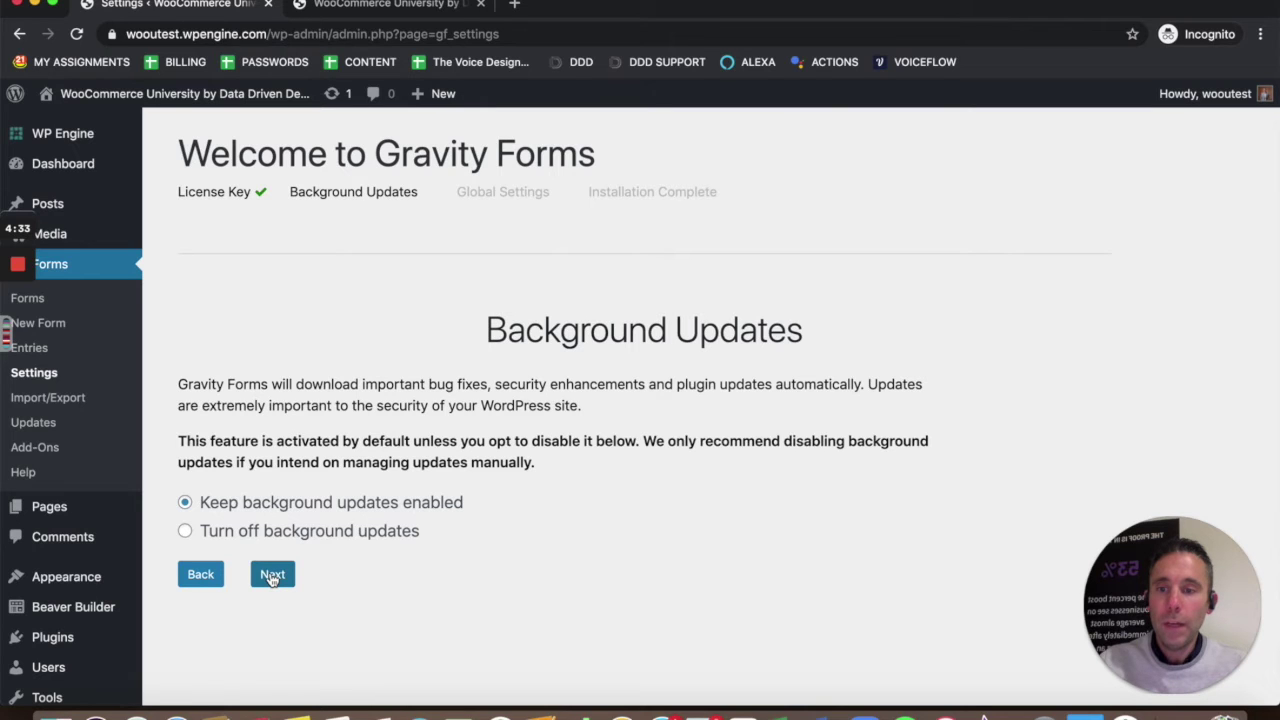
scroll(90, 600, "down", 1)
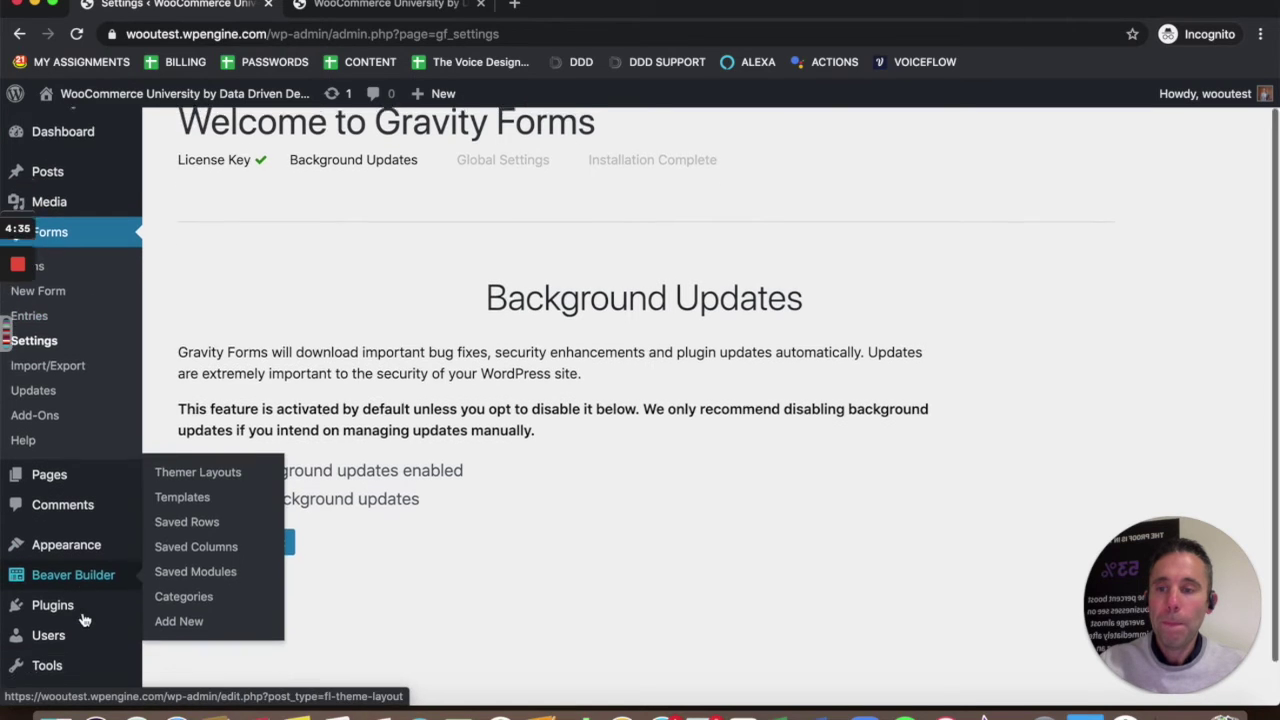
mouse_move(77, 600)
left_click(237, 596)
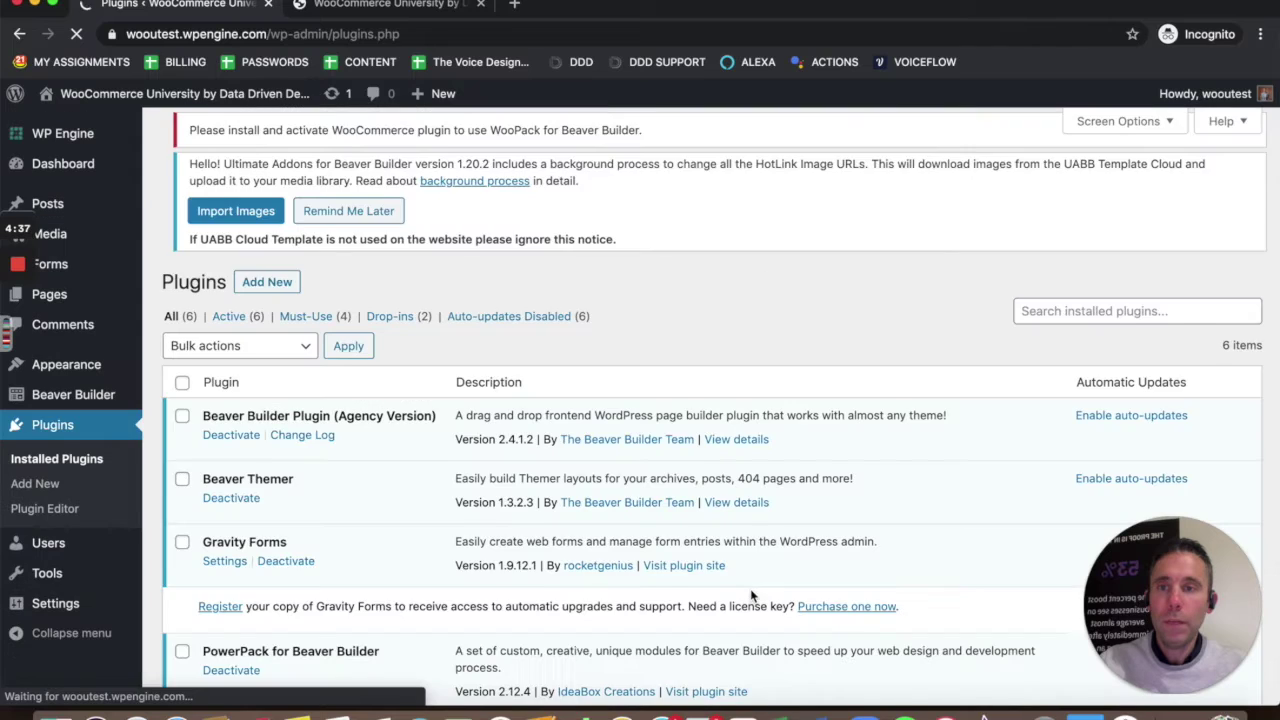
Search for new plugins with "wp seo schema", and install and activate WP SEO Structured Data Schema.
left_click(270, 142)
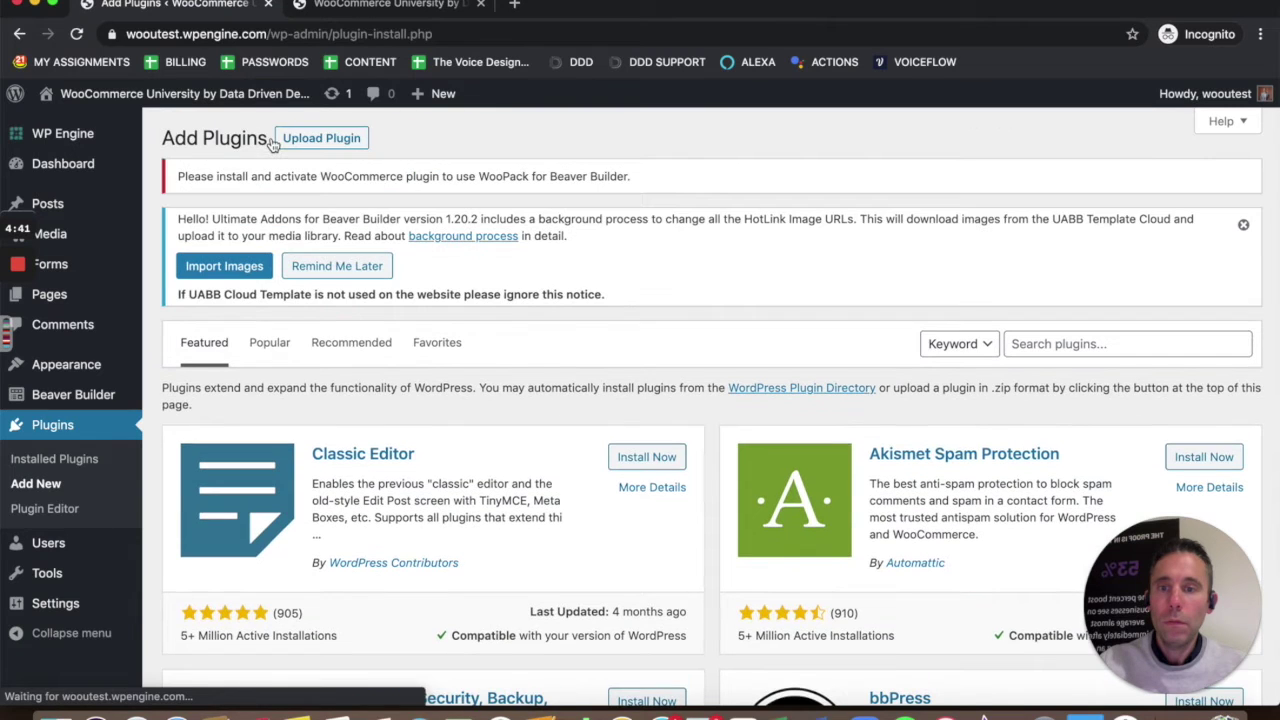
left_click(1062, 343)
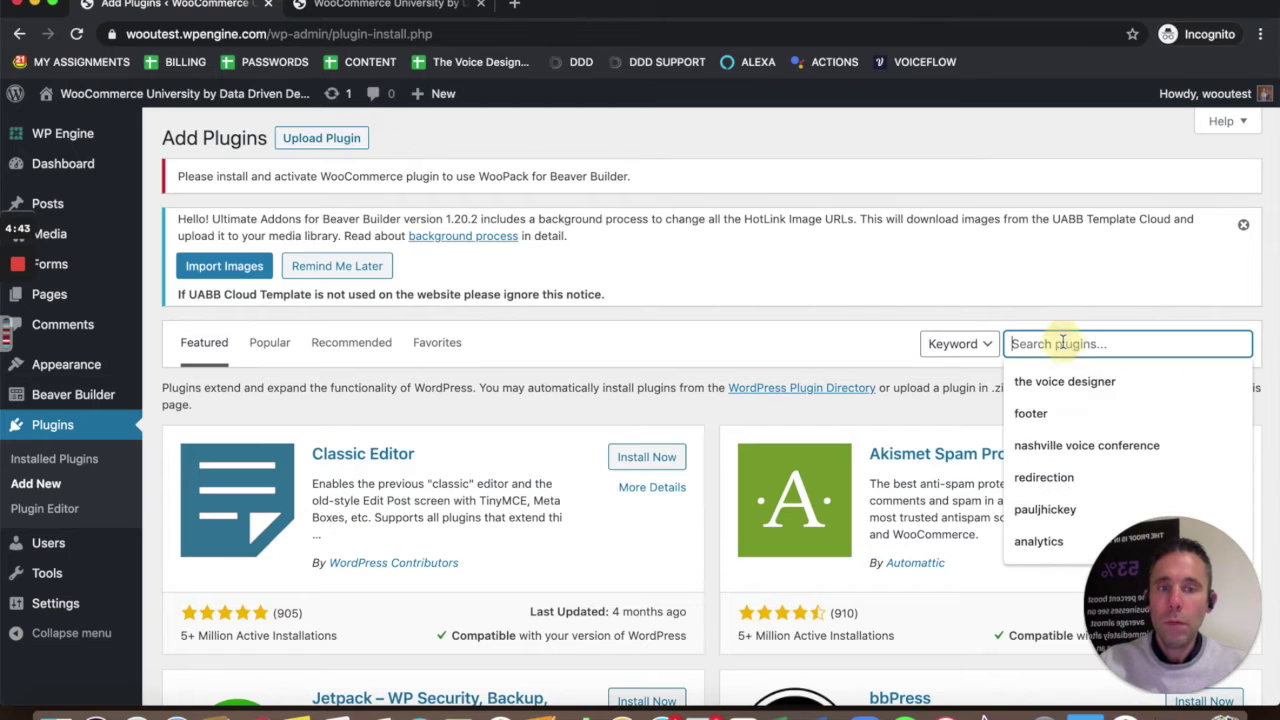
type("wp seo schema")
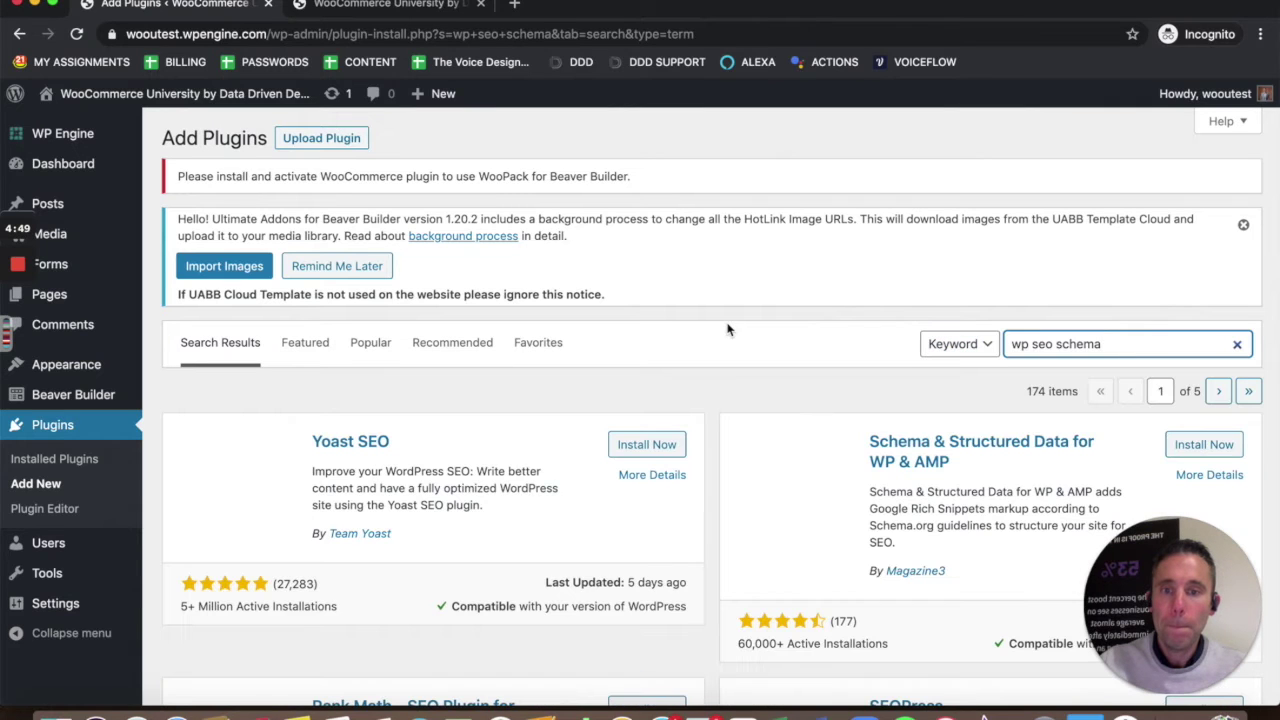
scroll(728, 330, "down", 8)
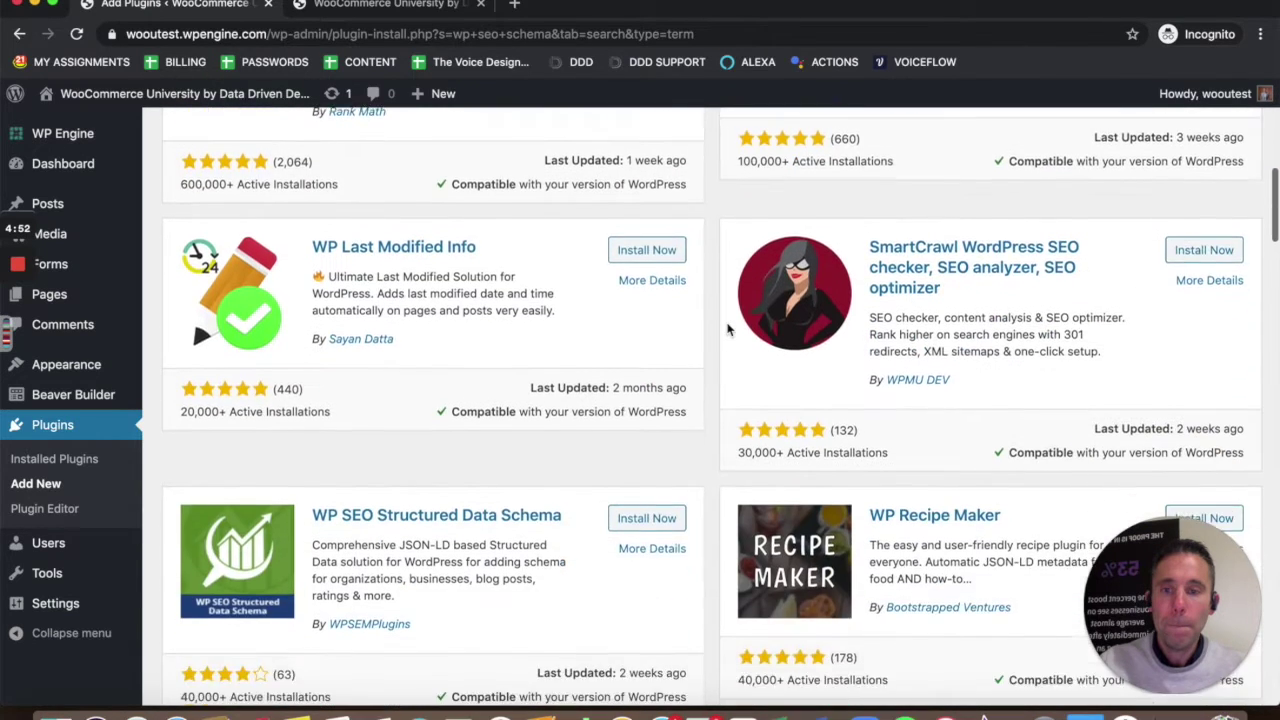
scroll(728, 330, "down", 2)
left_click(646, 375)
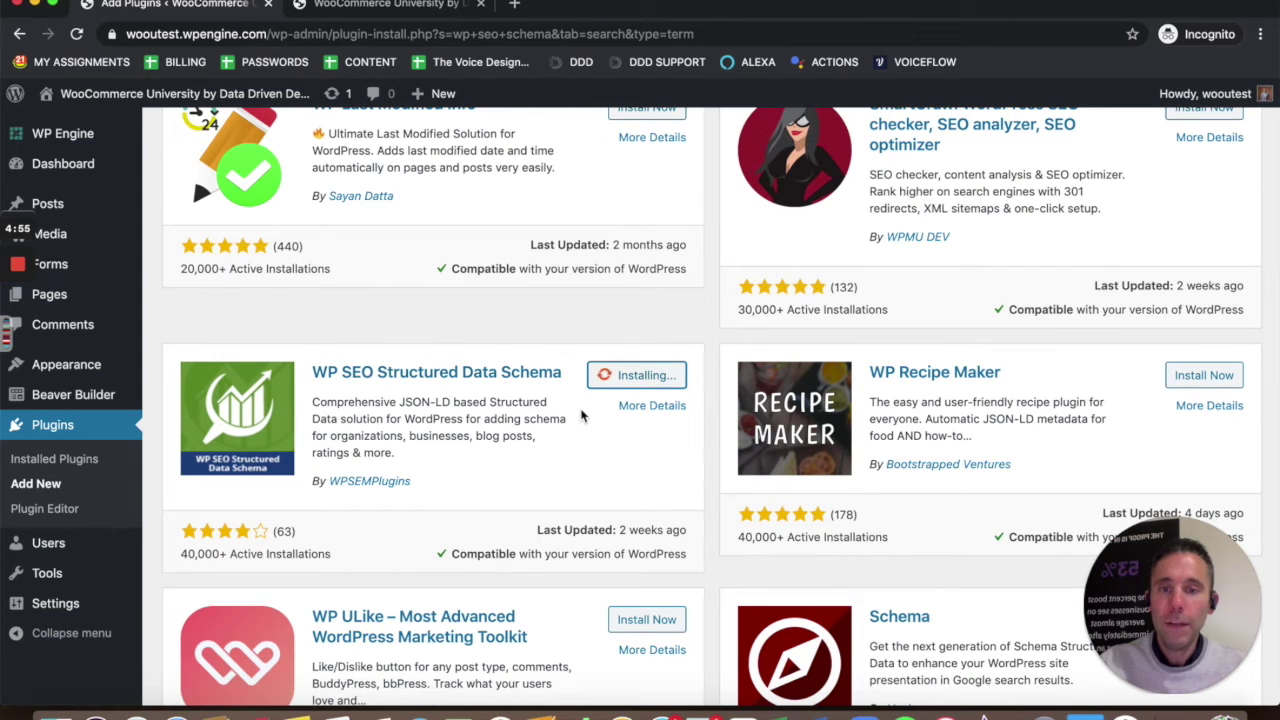
left_click(650, 378)
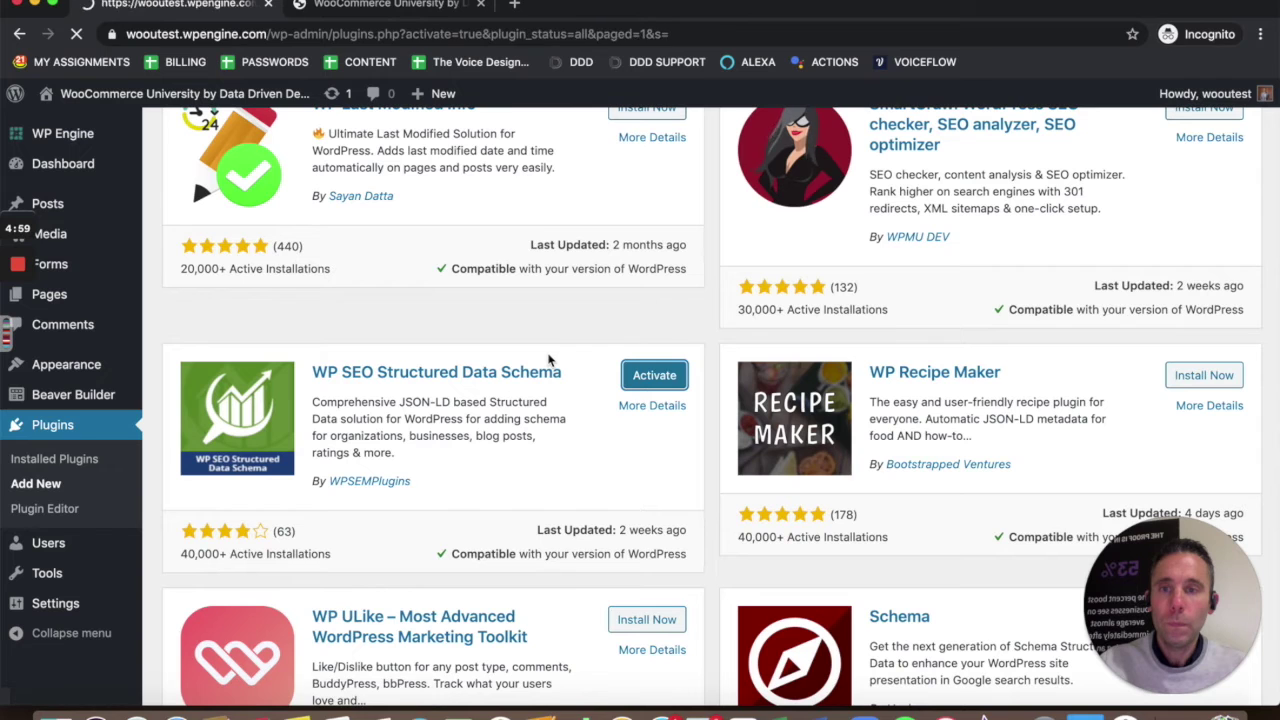
scroll(557, 358, "down", 5)
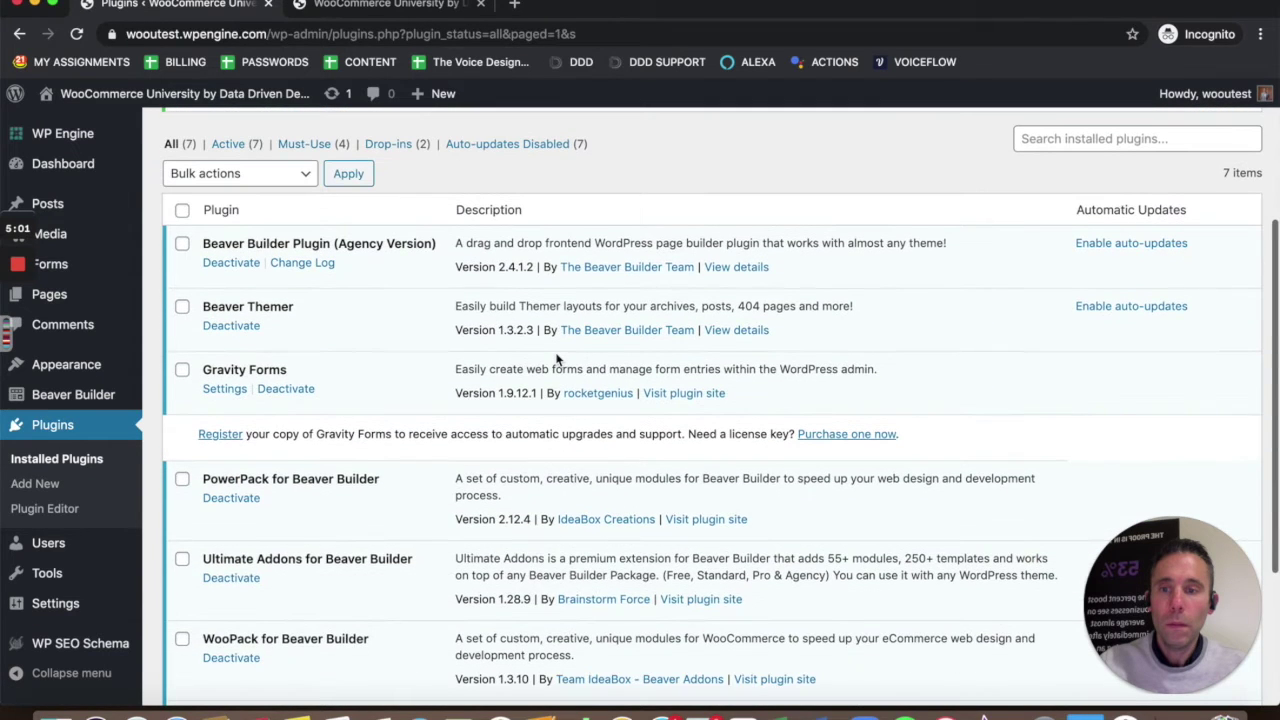
scroll(557, 358, "down", 3)
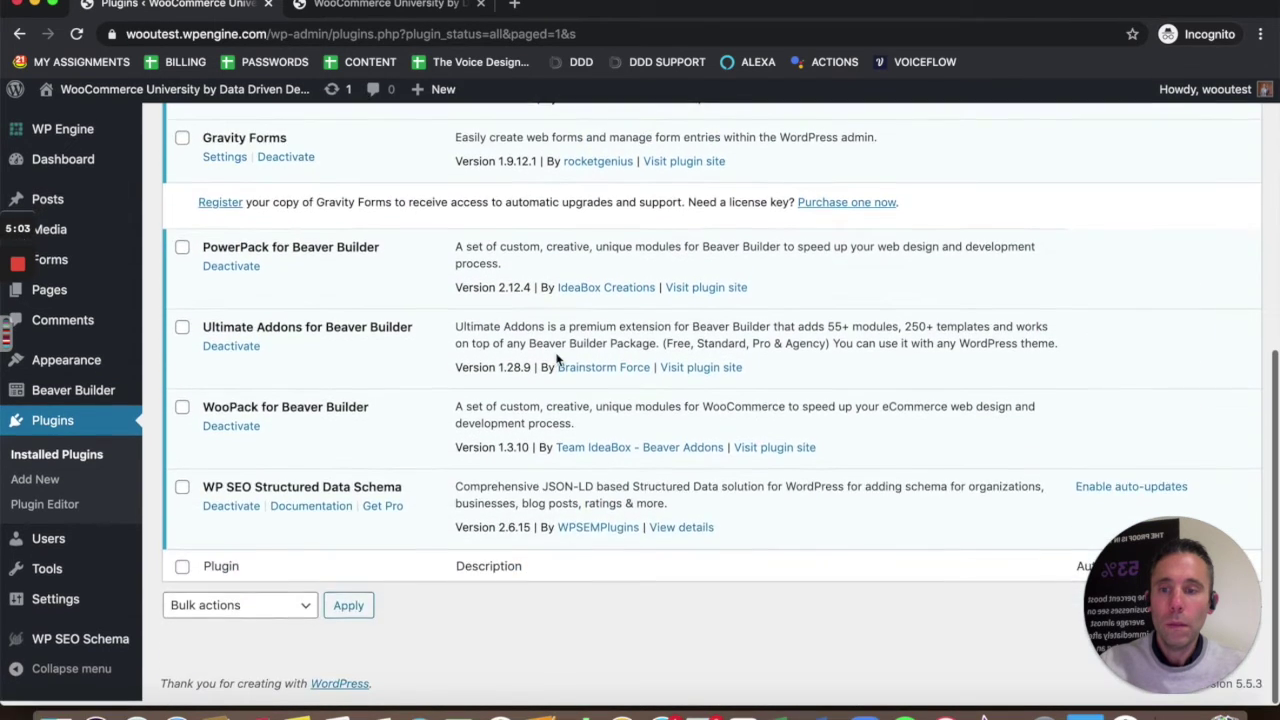
Search for new plugins with "Yoast", and install and activate Yoast SEO.
scroll(560, 360, "up", 6)
left_click(268, 140)
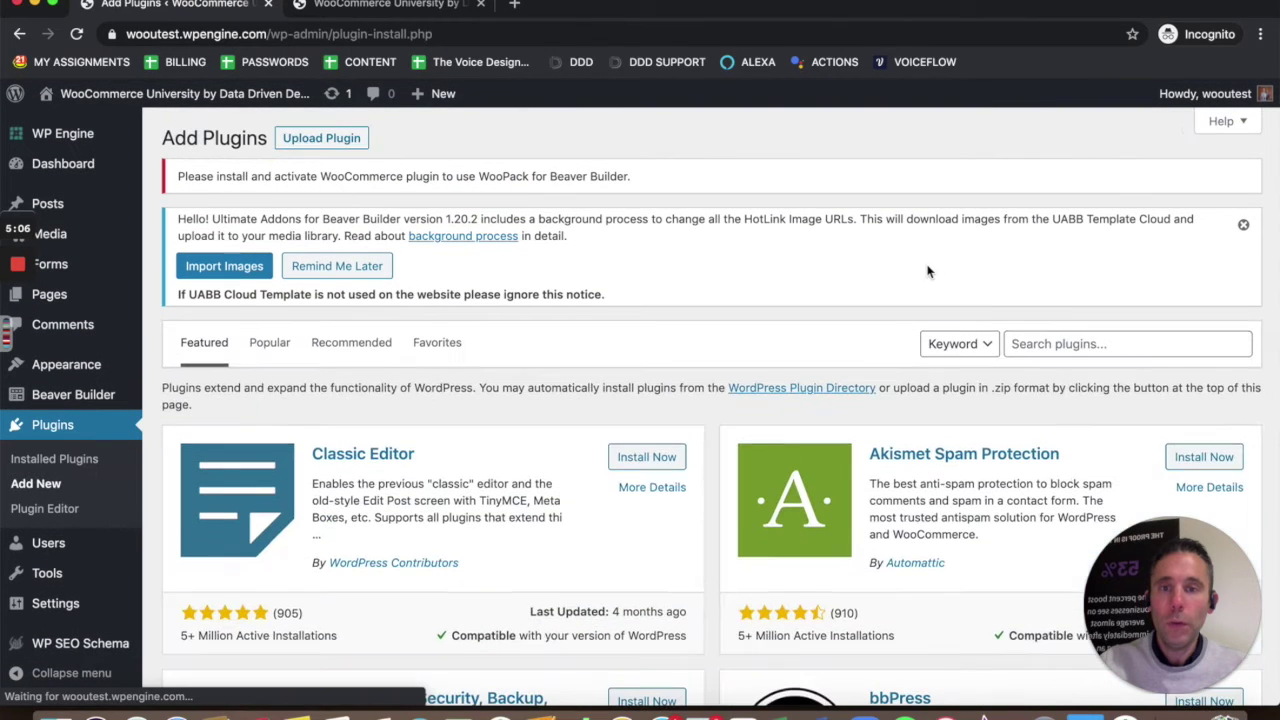
left_click(1100, 343)
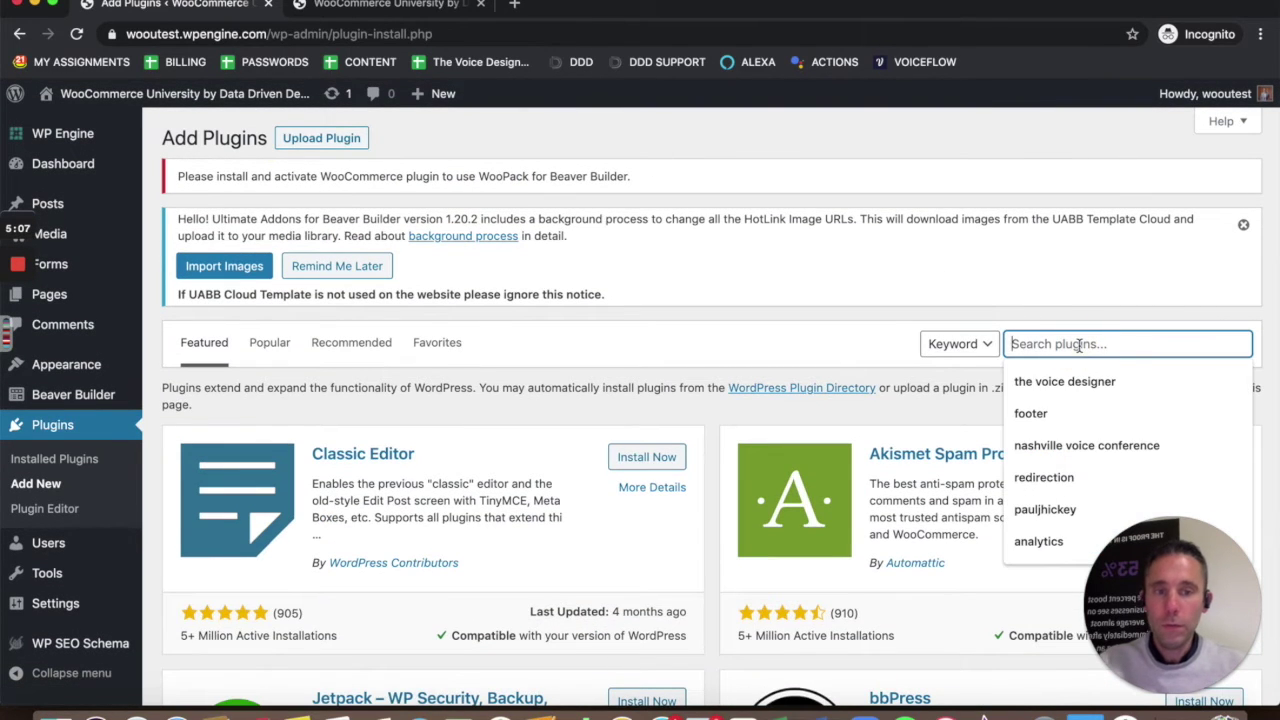
type("Yoast")
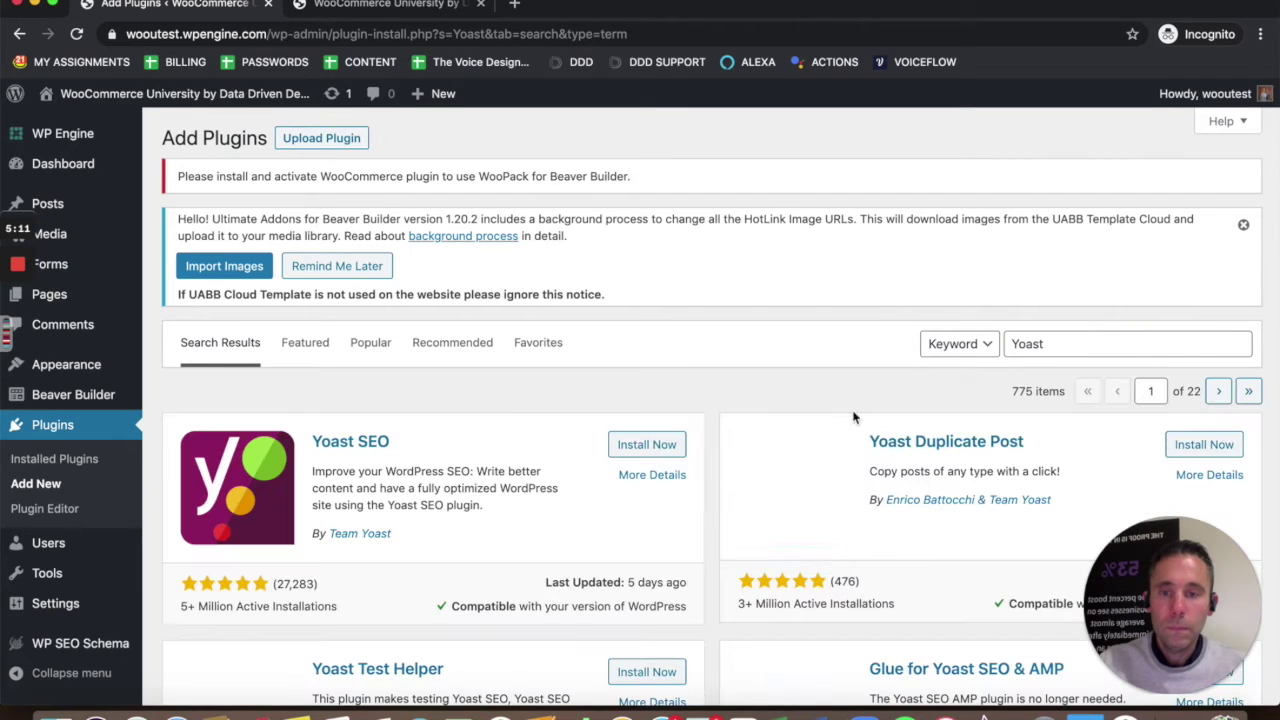
left_click(637, 450)
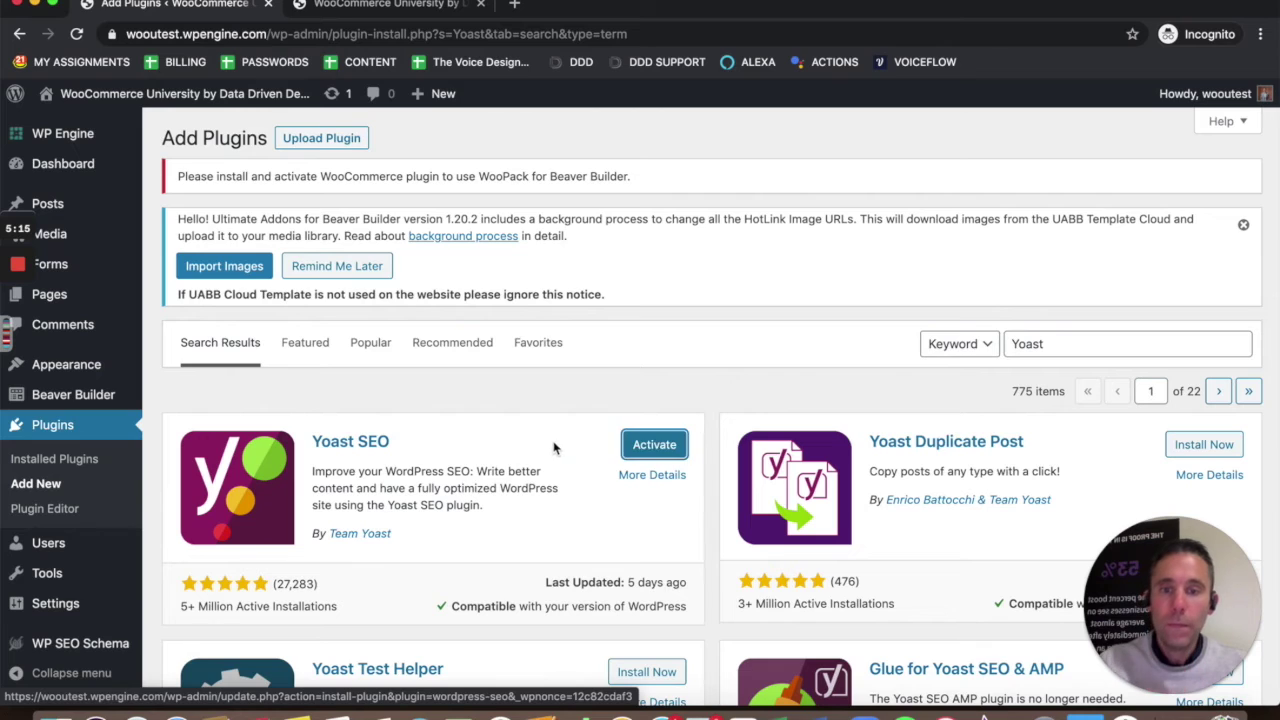
left_click(672, 452)
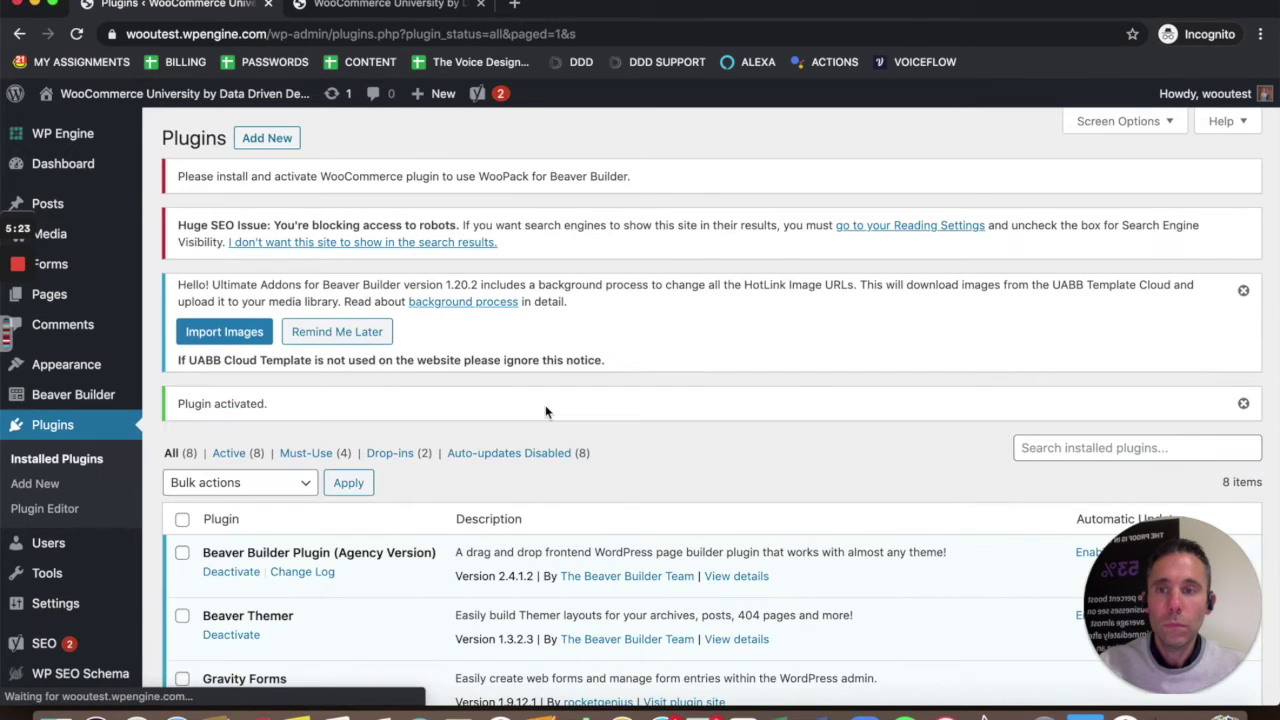
Review the installed plugins list, checking the entries for Gravity Forms, WP SEO Structured Data Schema and Yoast SEO.
scroll(545, 410, "down", 4)
scroll(545, 410, "down", 3)
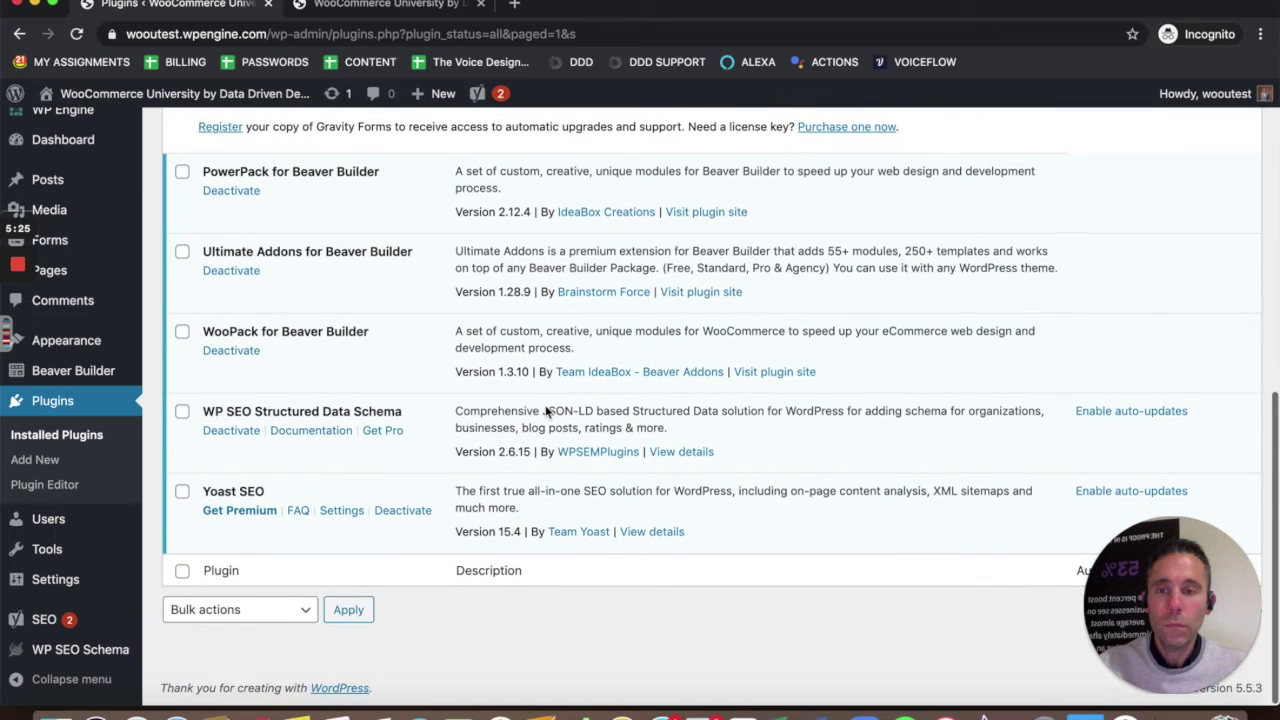
scroll(545, 410, "up", 2)
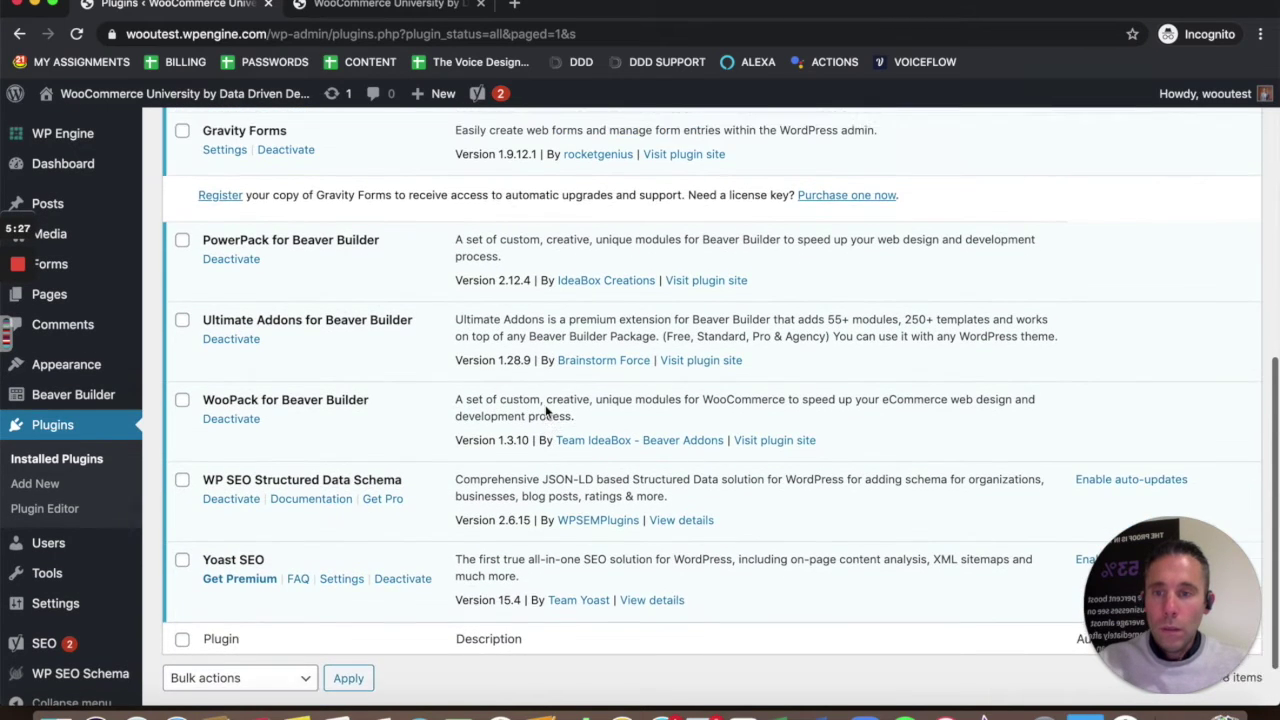
scroll(545, 410, "up", 1)
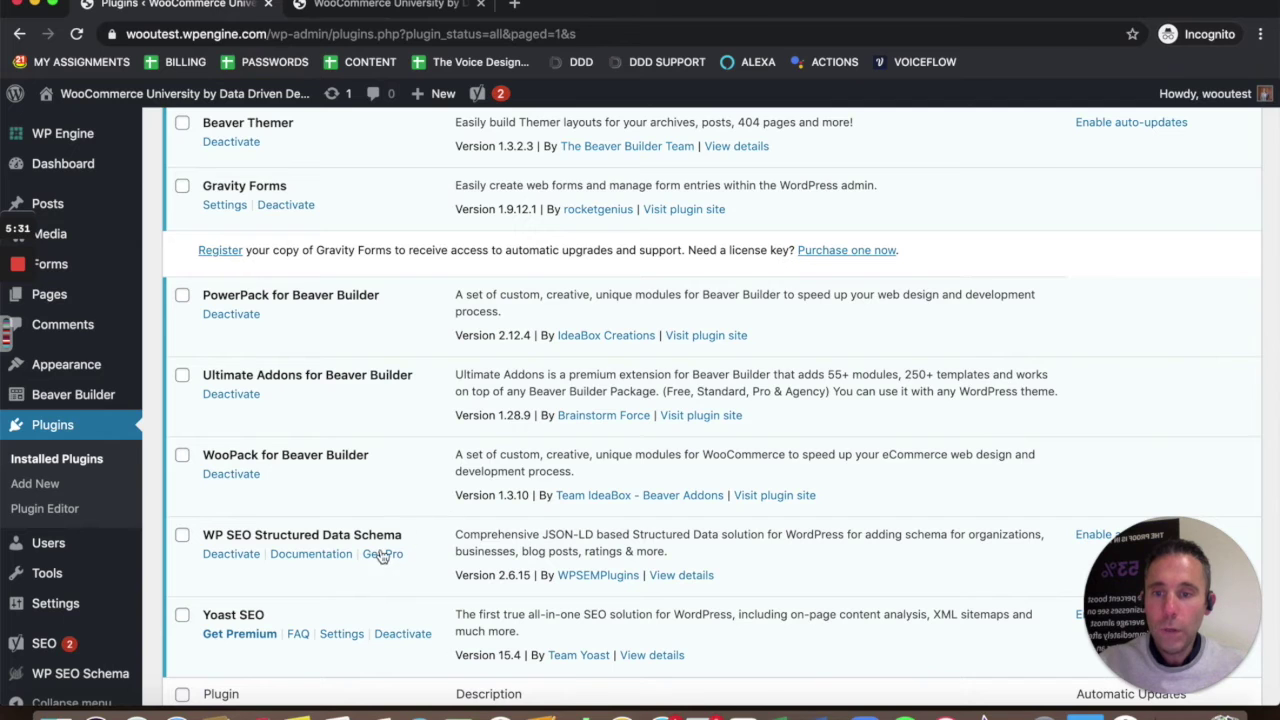
scroll(383, 556, "down", 1)
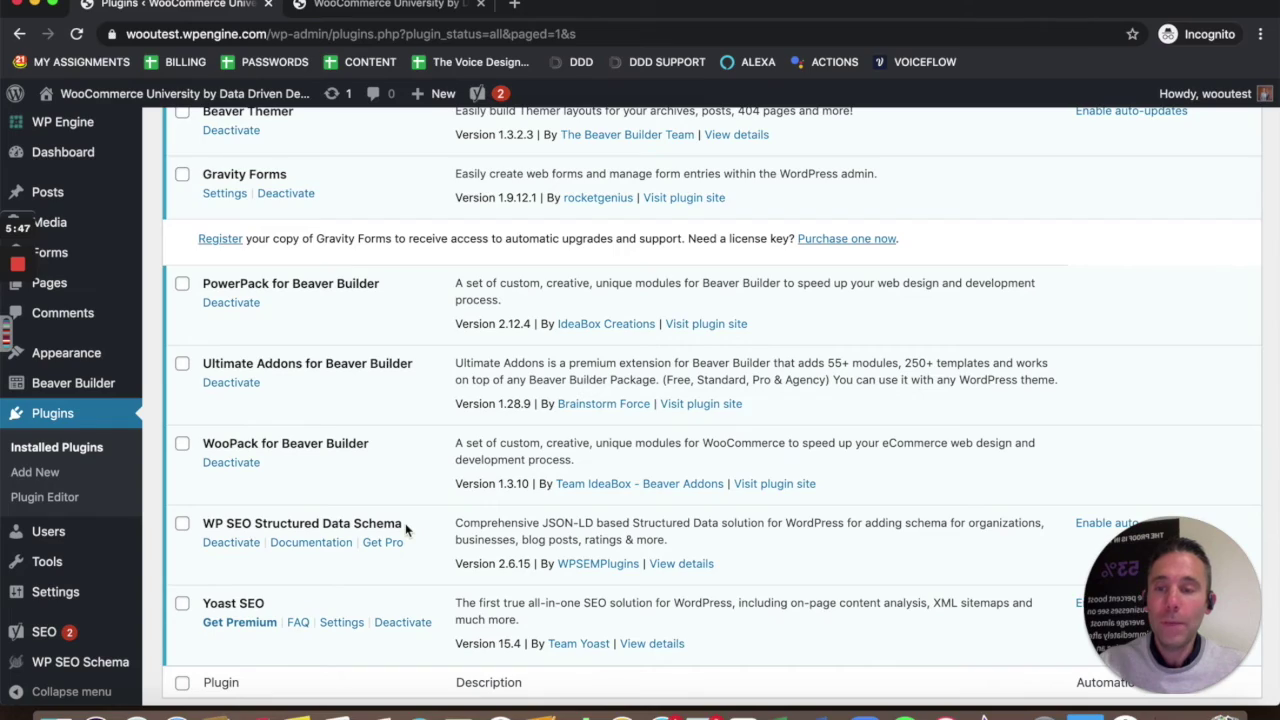
scroll(406, 530, "up", 10)
scroll(406, 530, "down", 10)
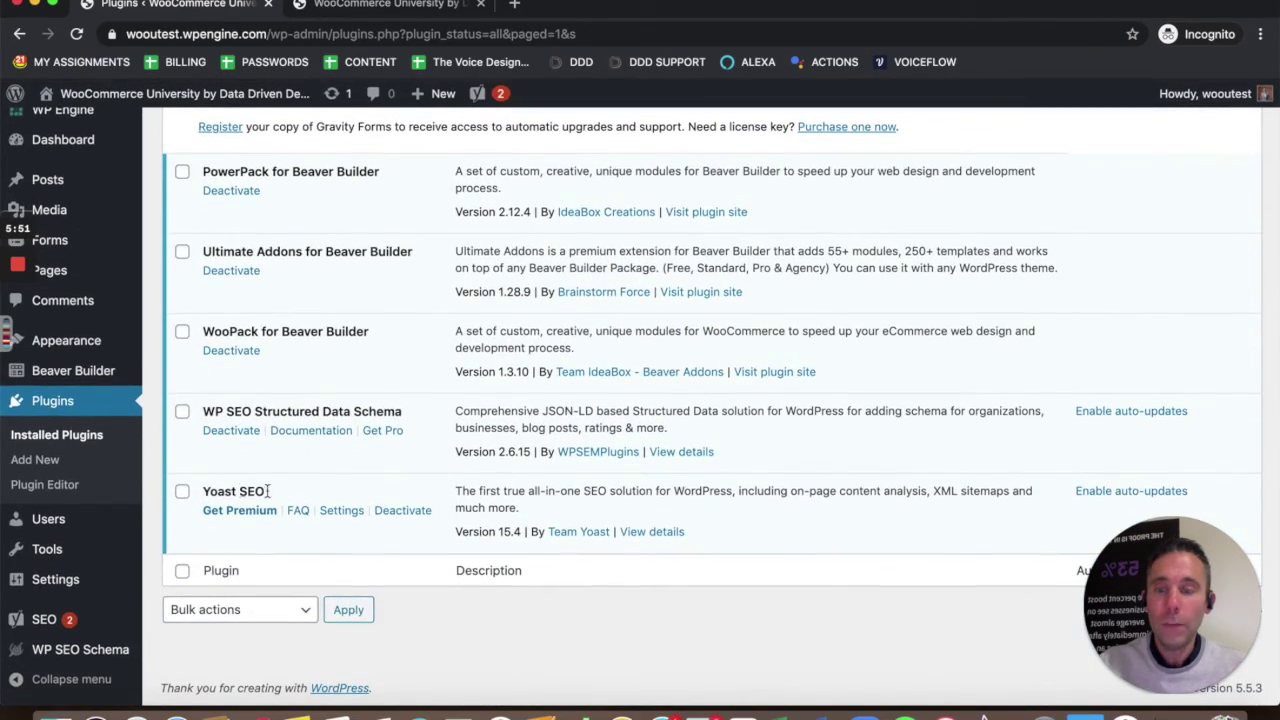
scroll(225, 475, "up", 10)
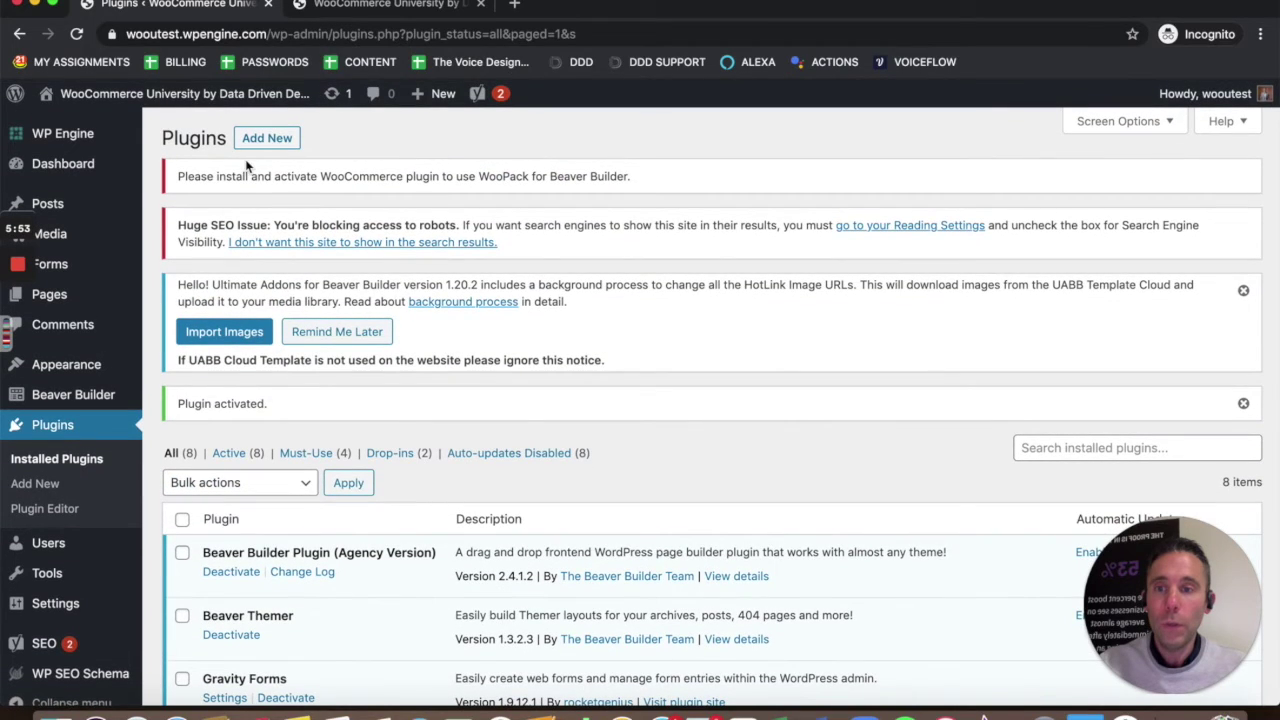
Search for new plugins with "the voice designer", and install and activate The Voice Designer.
left_click(279, 141)
left_click(1033, 343)
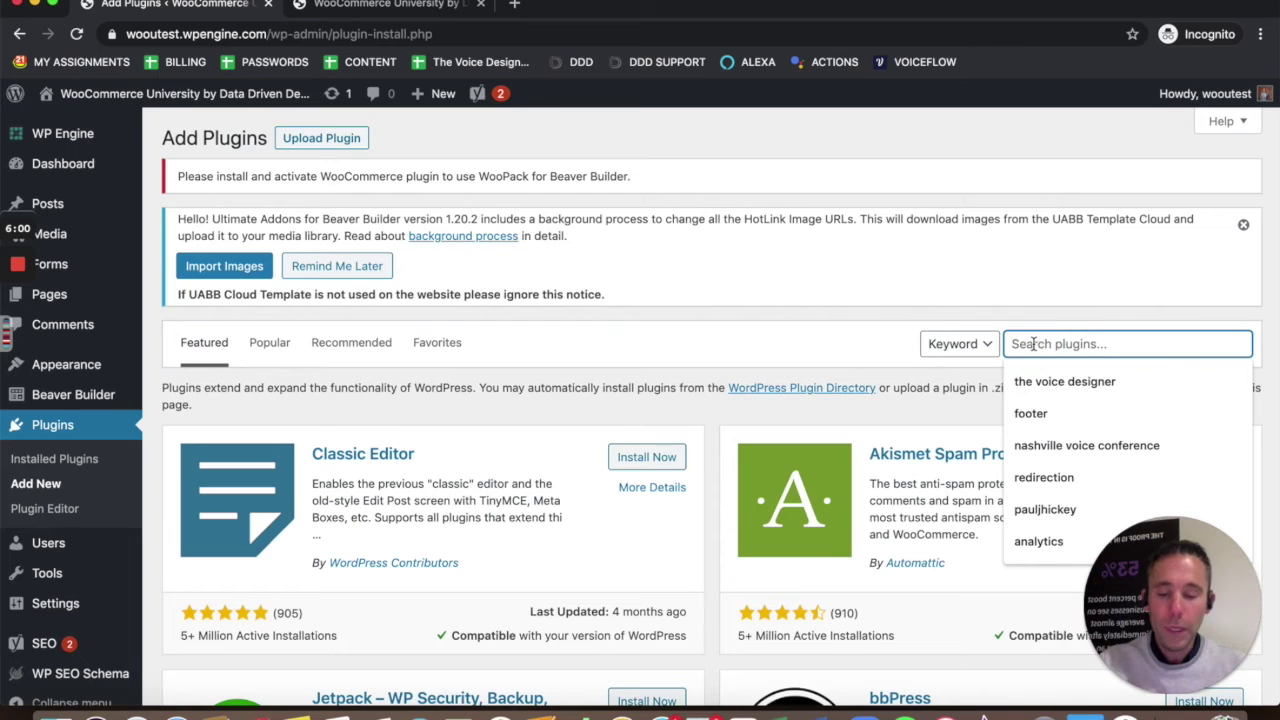
left_click(1070, 381)
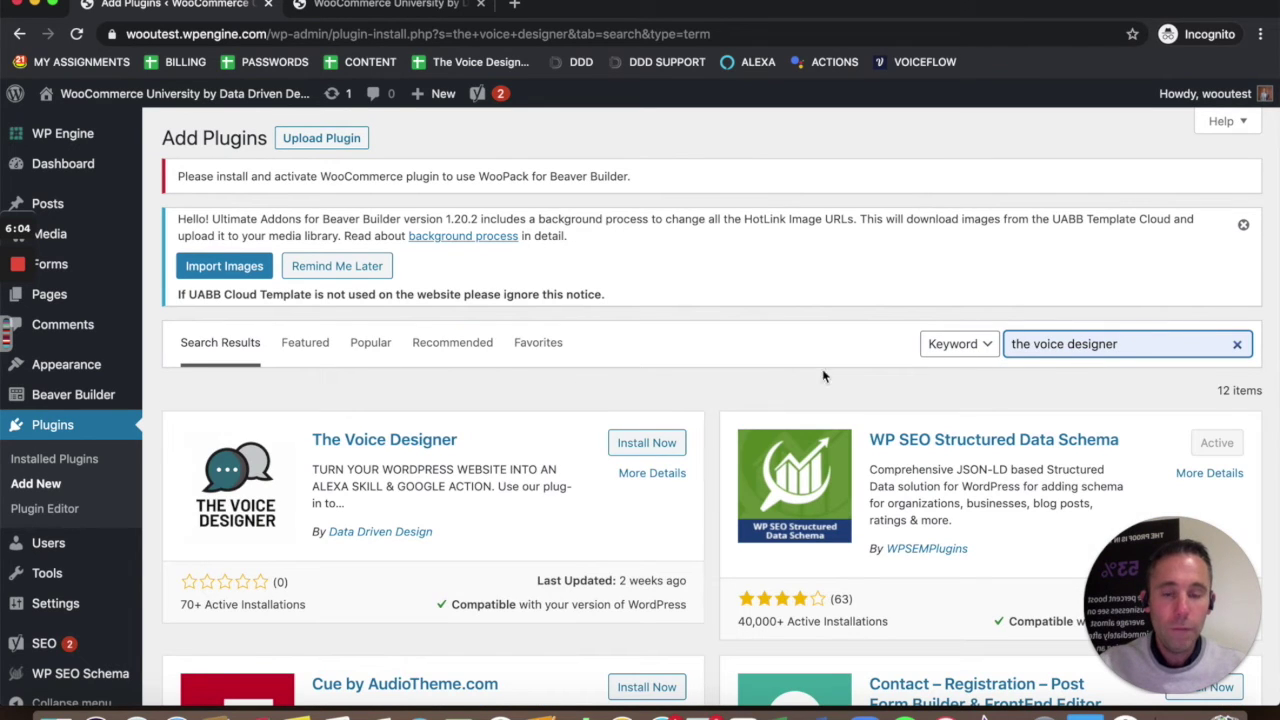
left_click(648, 446)
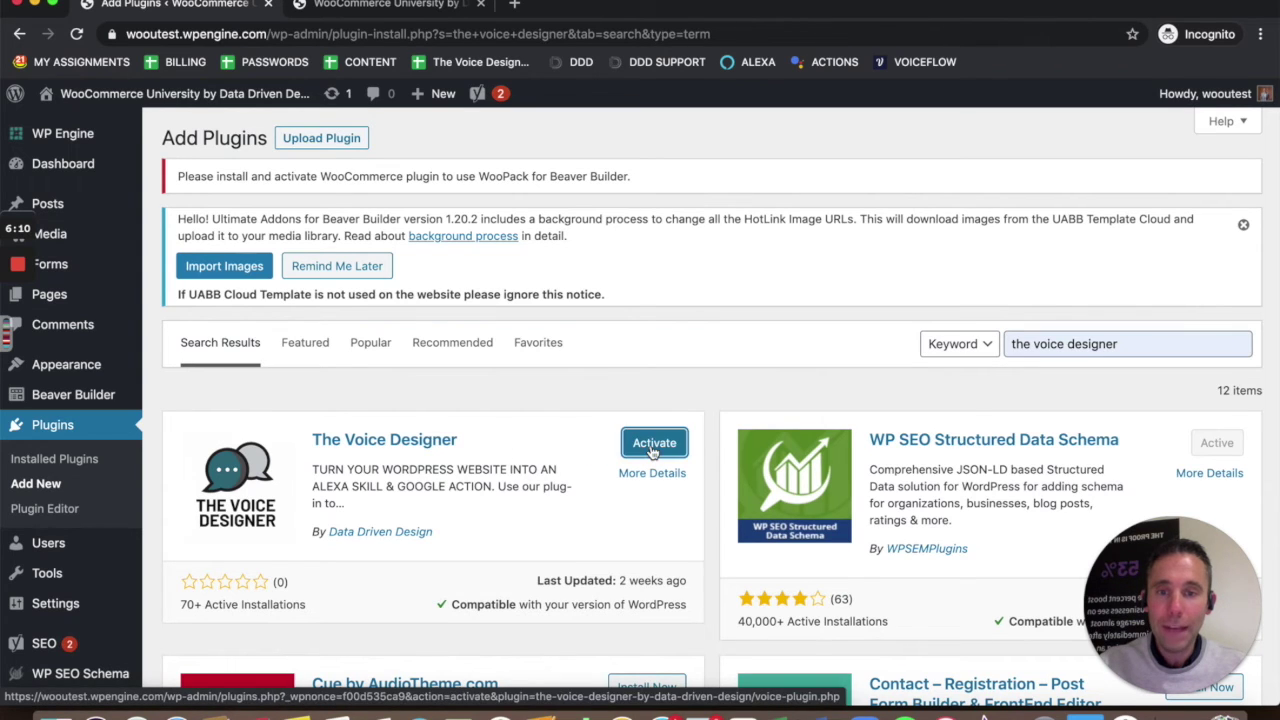
left_click(648, 452)
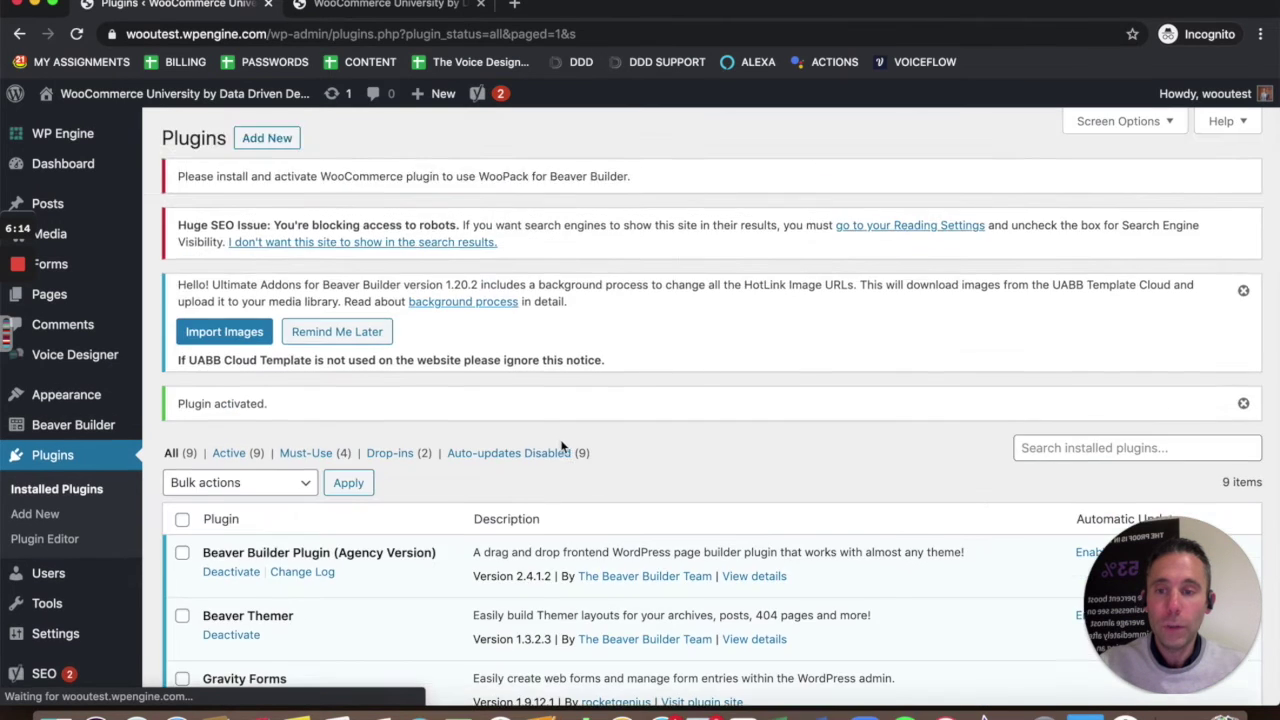
Review the full installed plugins list, checking the entries for Gravity Forms, The Voice Designer, WP SEO Structured Data Schema and Yoast SEO.
scroll(565, 445, "down", 3)
scroll(563, 446, "down", 5)
scroll(563, 446, "up", 2)
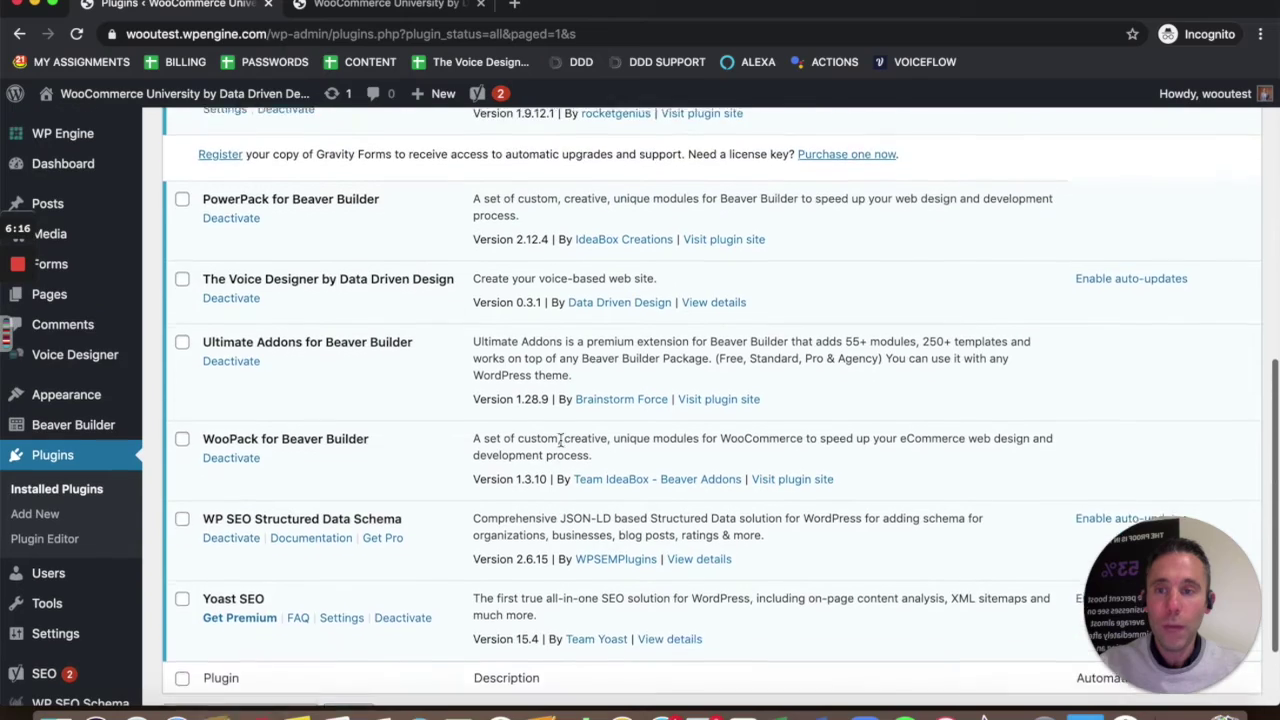
scroll(563, 446, "up", 2)
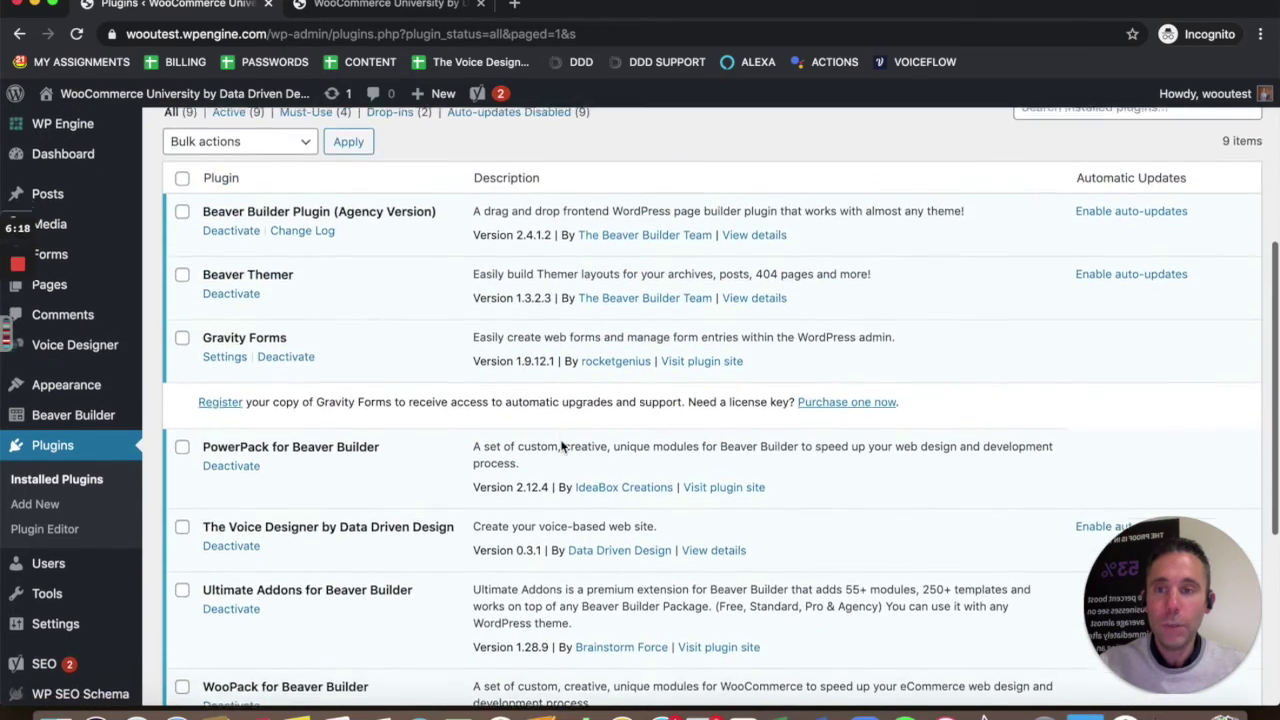
scroll(560, 440, "down", 2)
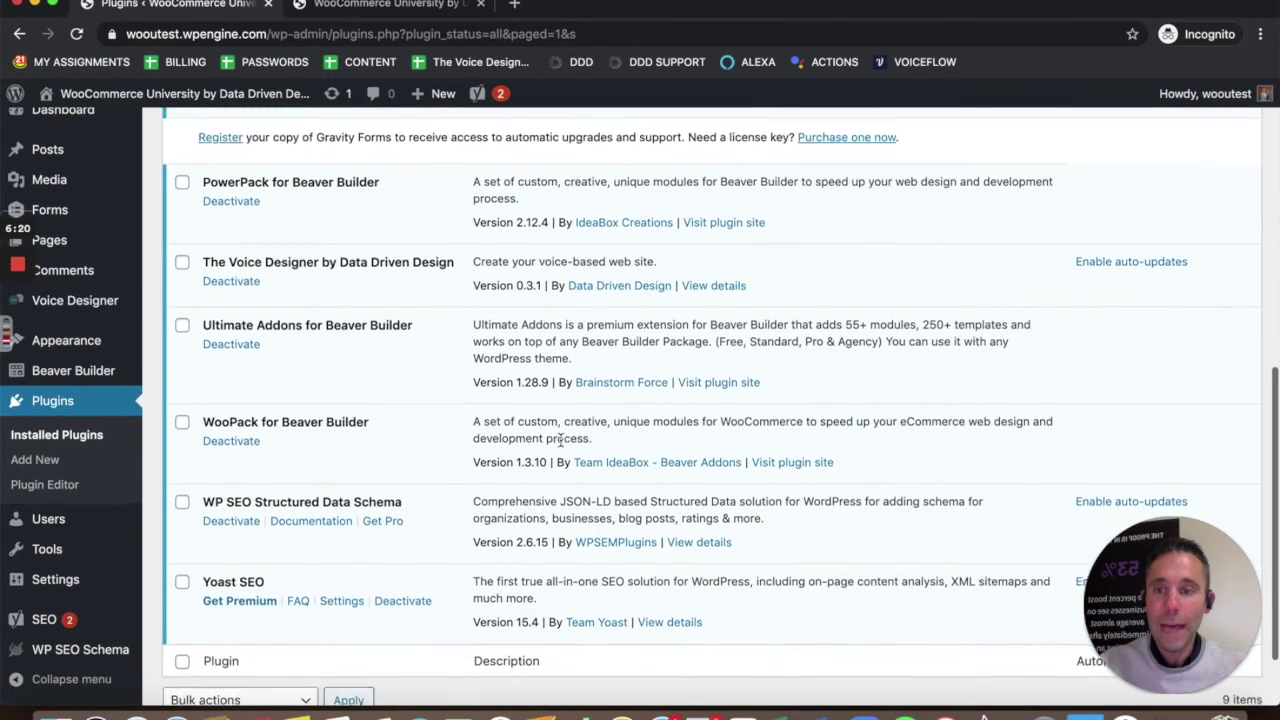
scroll(560, 440, "up", 3)
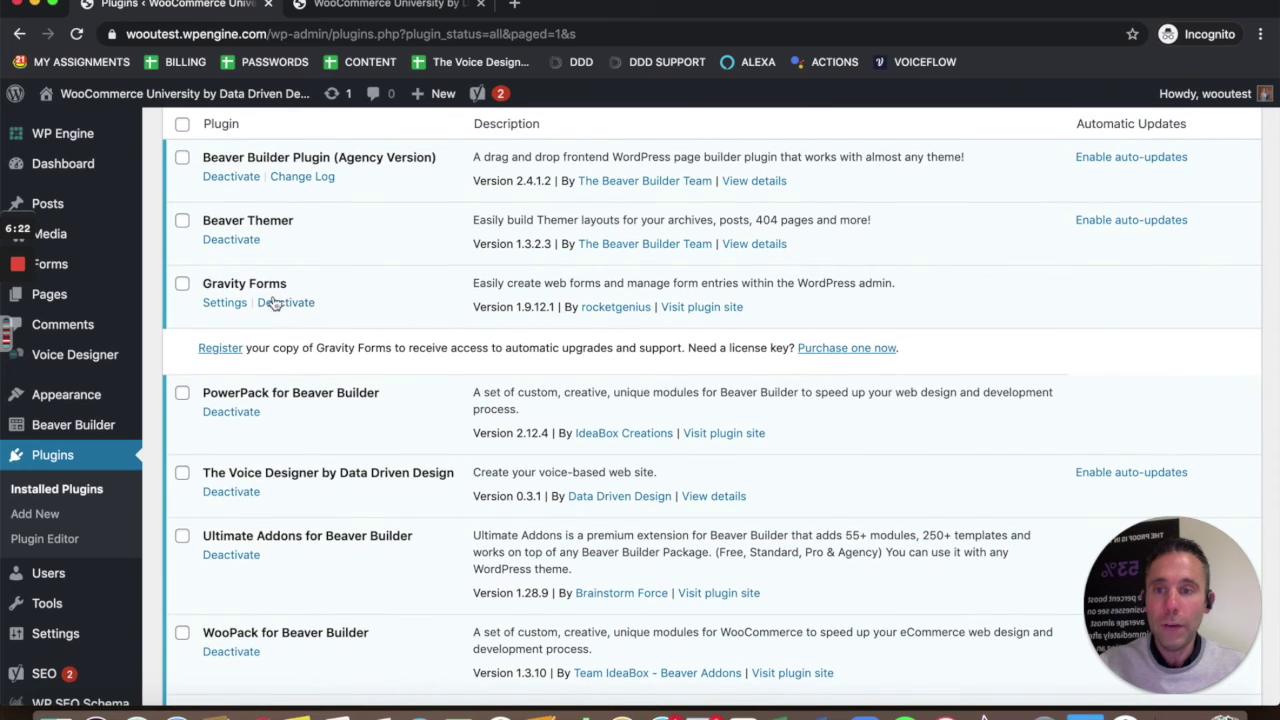
scroll(457, 420, "down", 3)
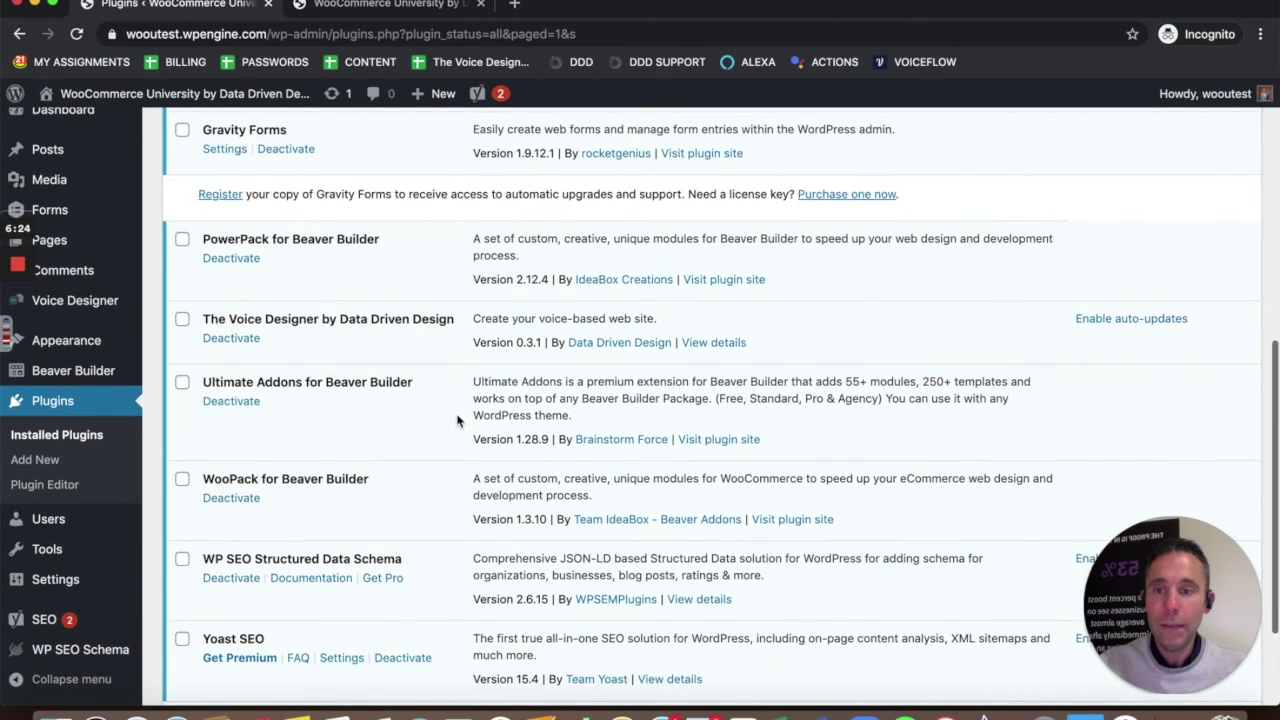
scroll(457, 420, "down", 1)
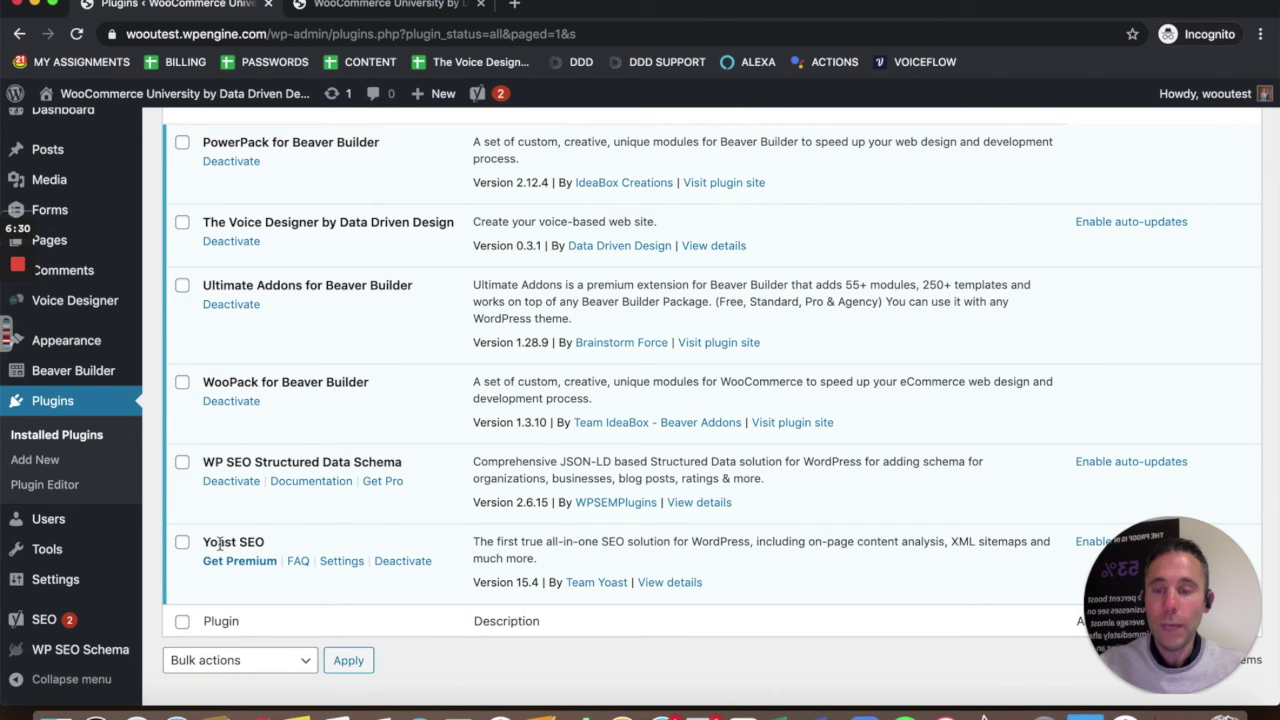
scroll(440, 545, "up", 10)
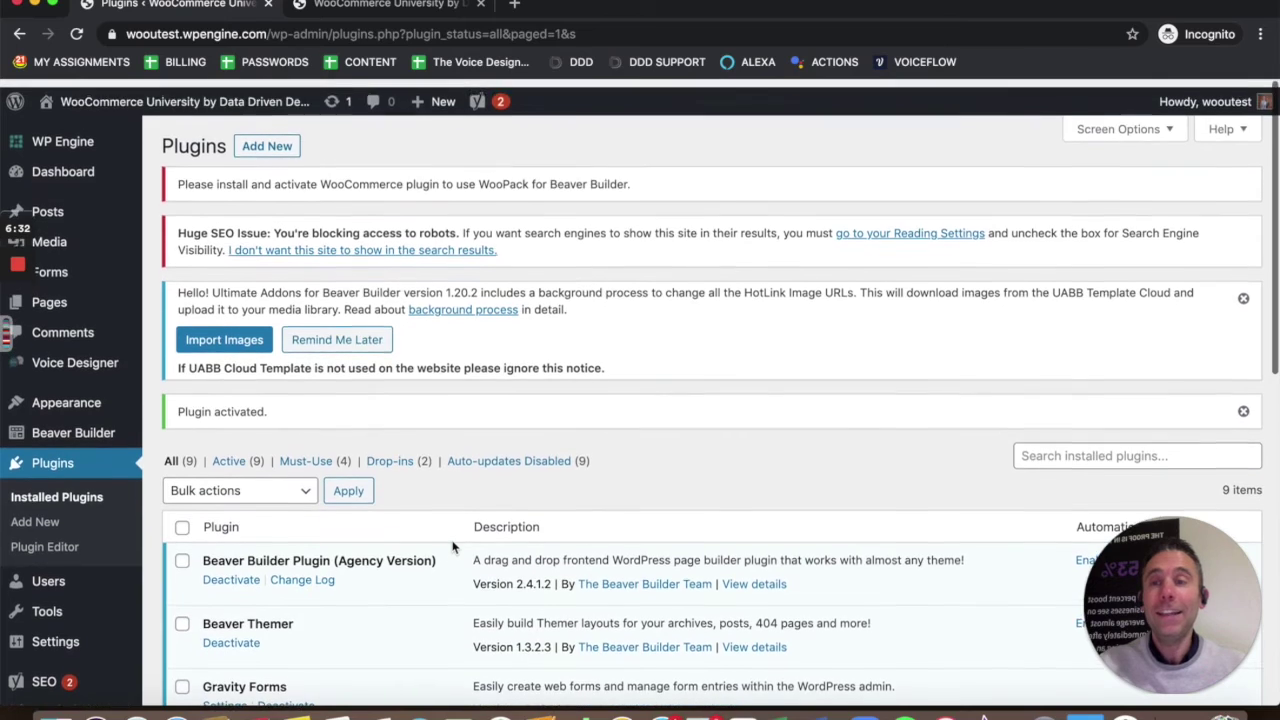